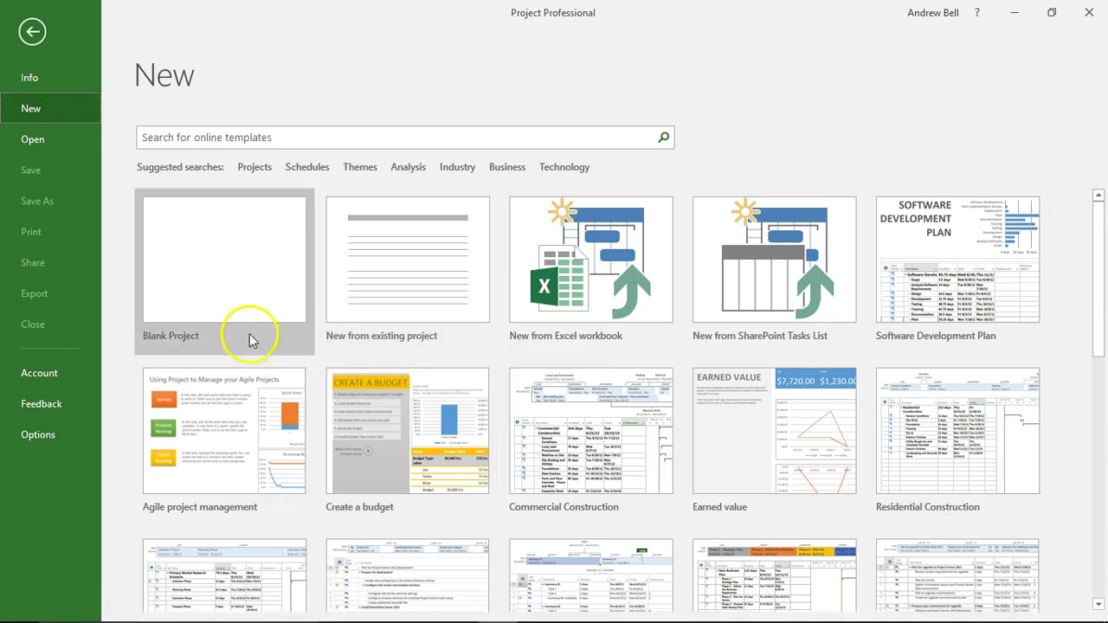
- Create a new blank project (Project2) from the Blank Project tile
click(238, 292)
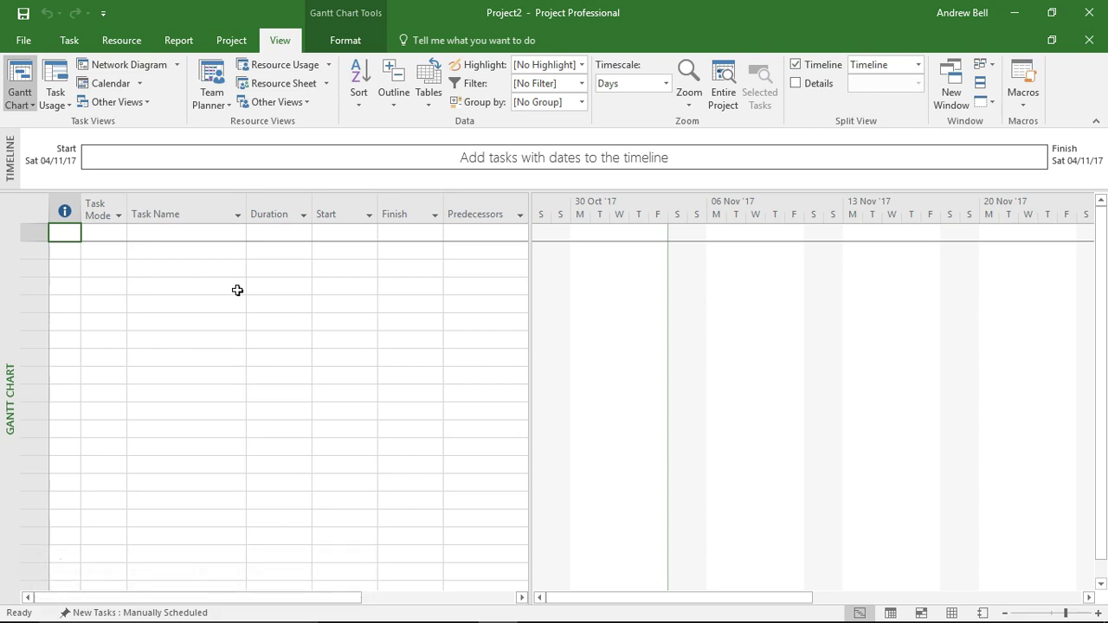
- Enter Task 1 and Task 2 in the Task Name column
click(170, 234)
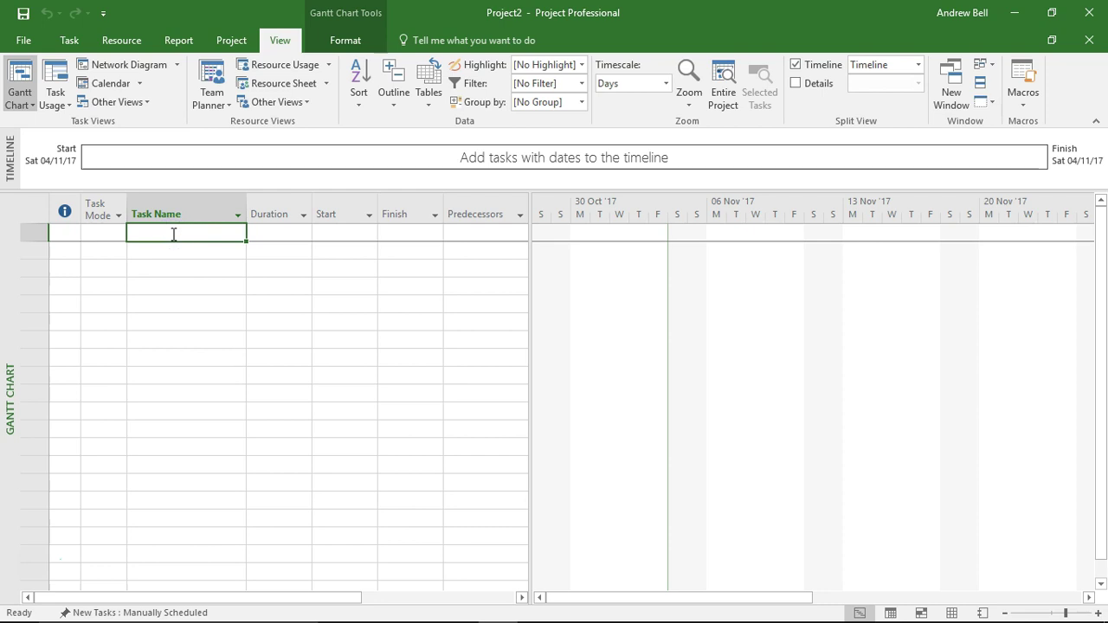
text(Task 1)
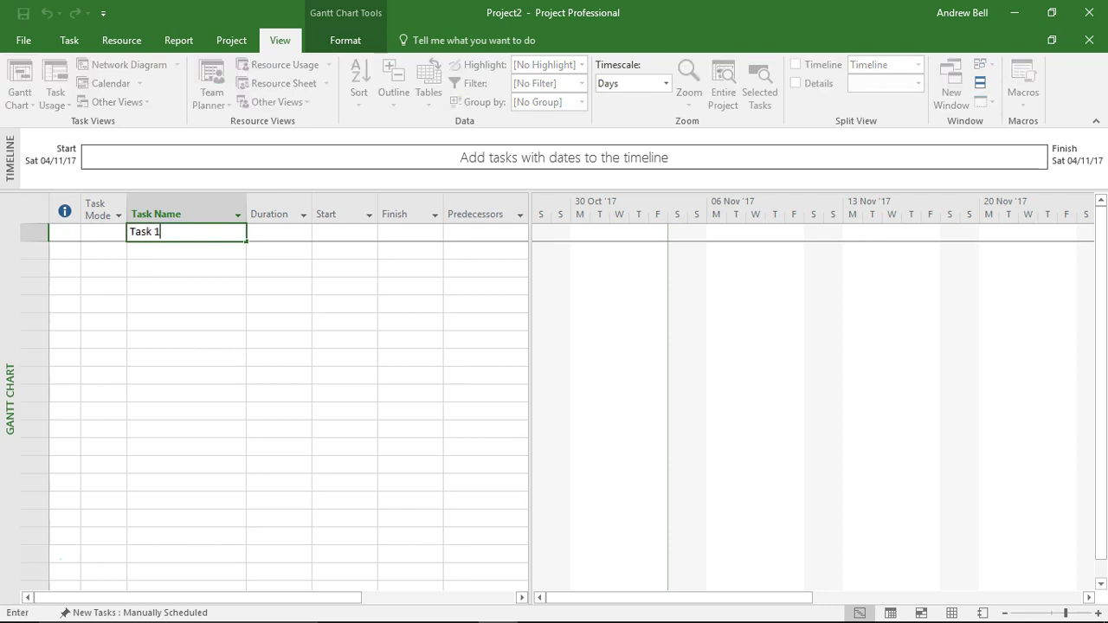
key(Return)
text(Task 2)
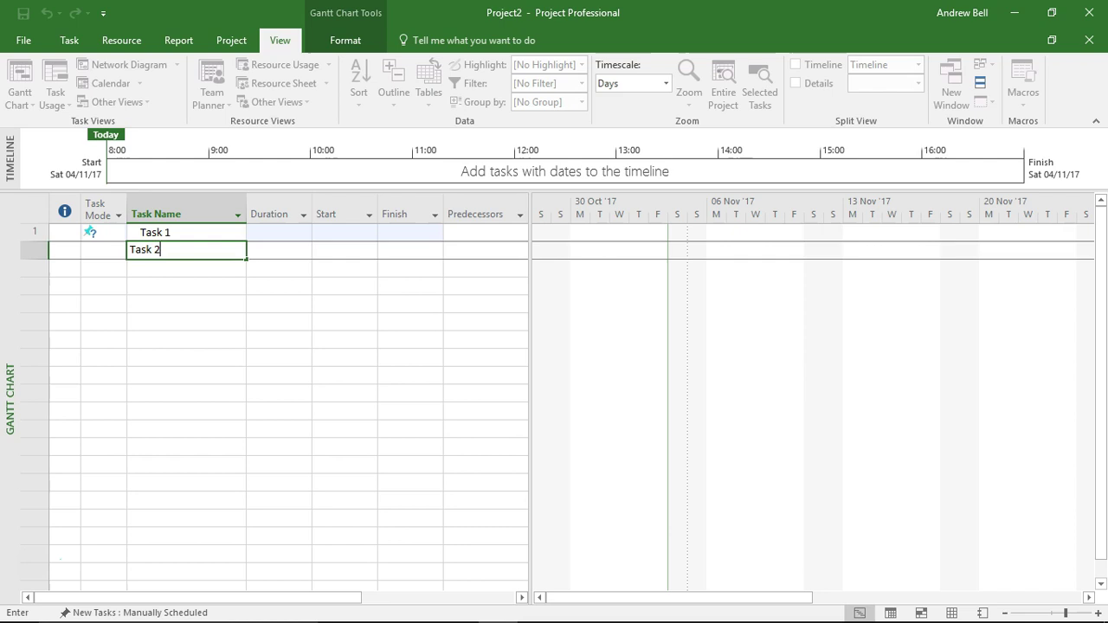
key(Return)
- Set both tasks to Auto Schedule
drag(172, 234, 168, 251)
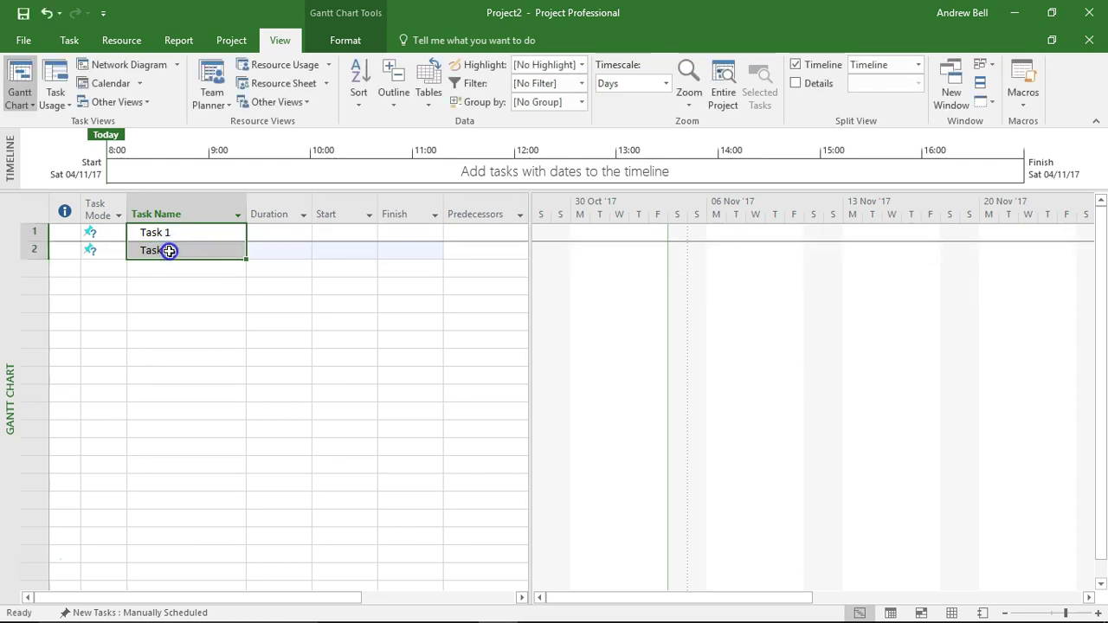
click(69, 40)
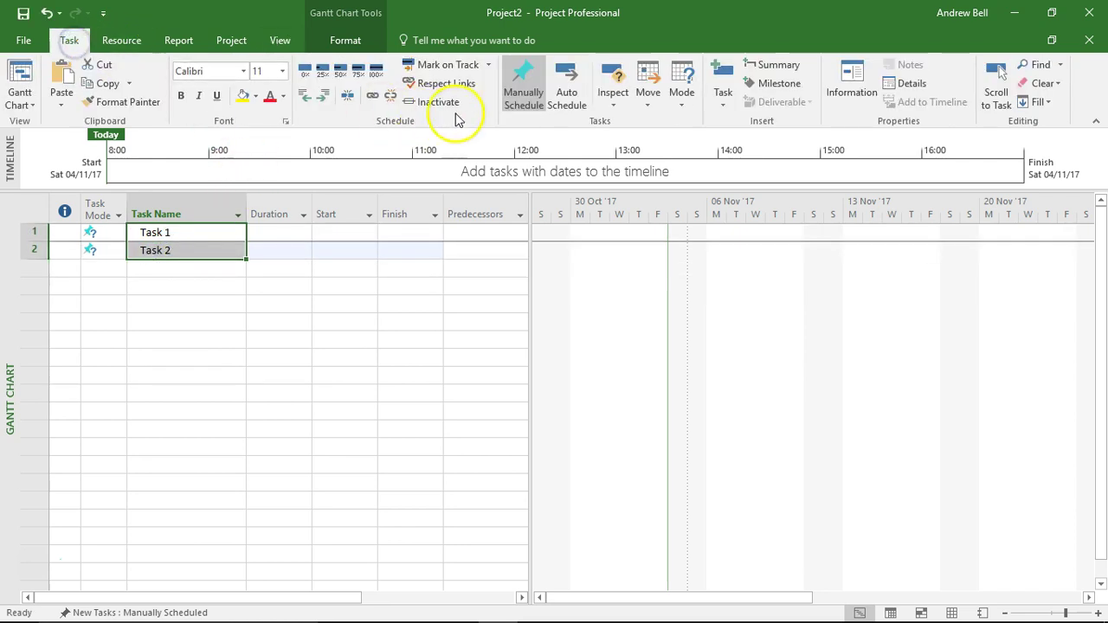
click(565, 94)
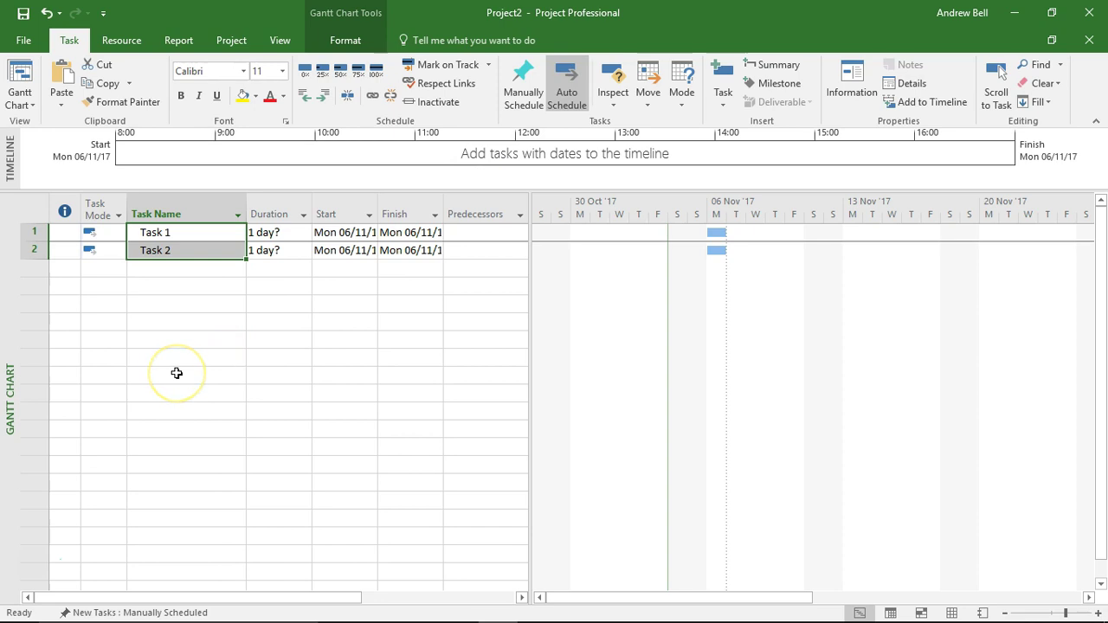
- Turn on the Project Summary Task row above the tasks
click(345, 41)
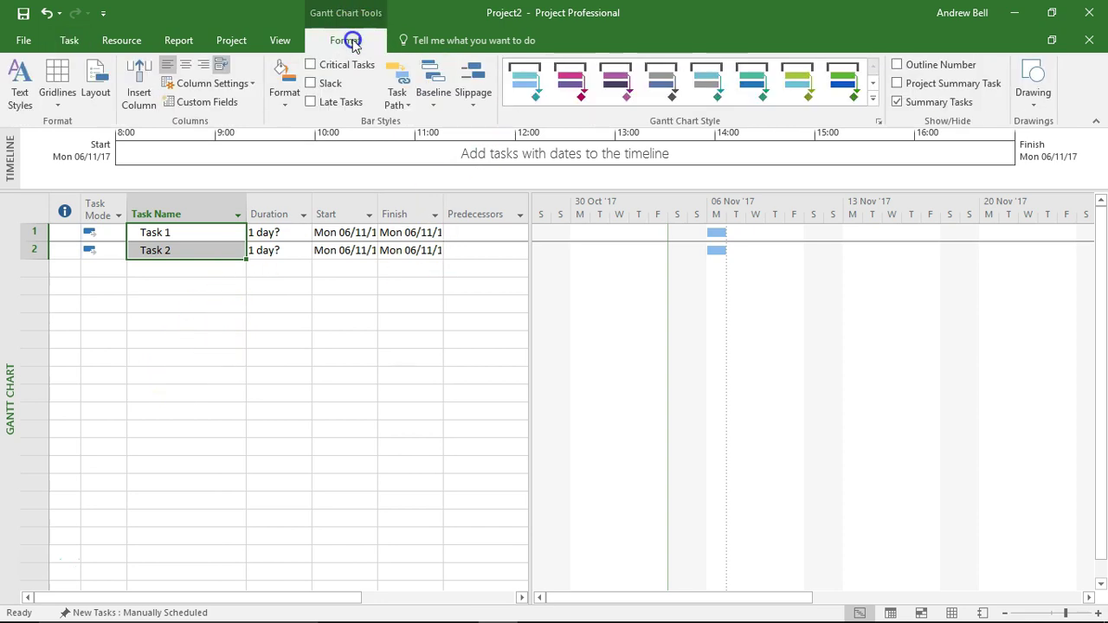
click(898, 83)
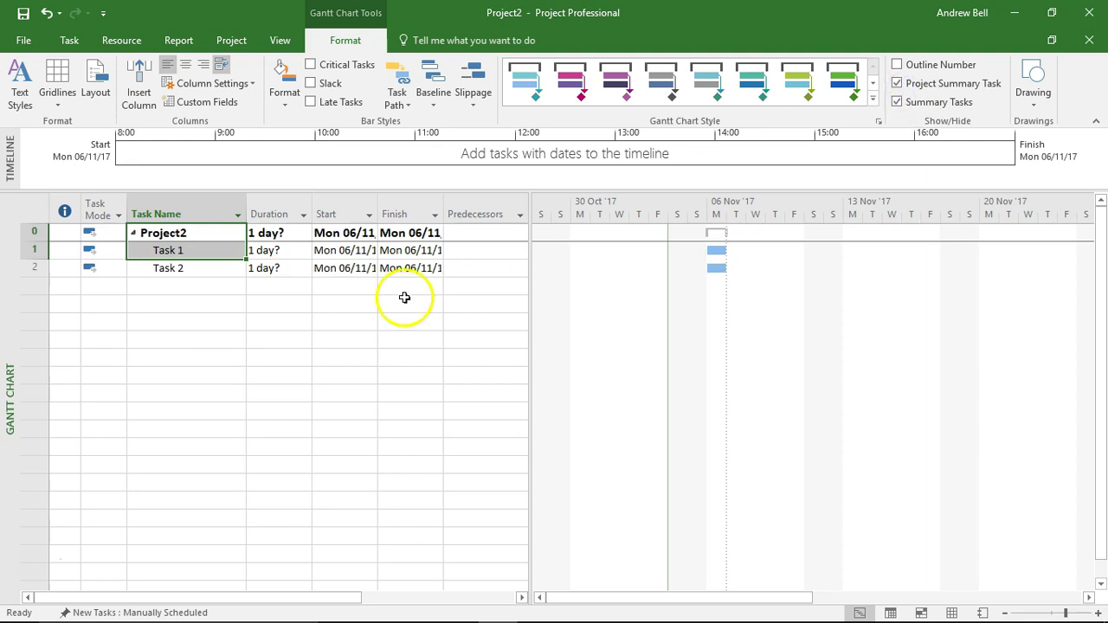
click(220, 272)
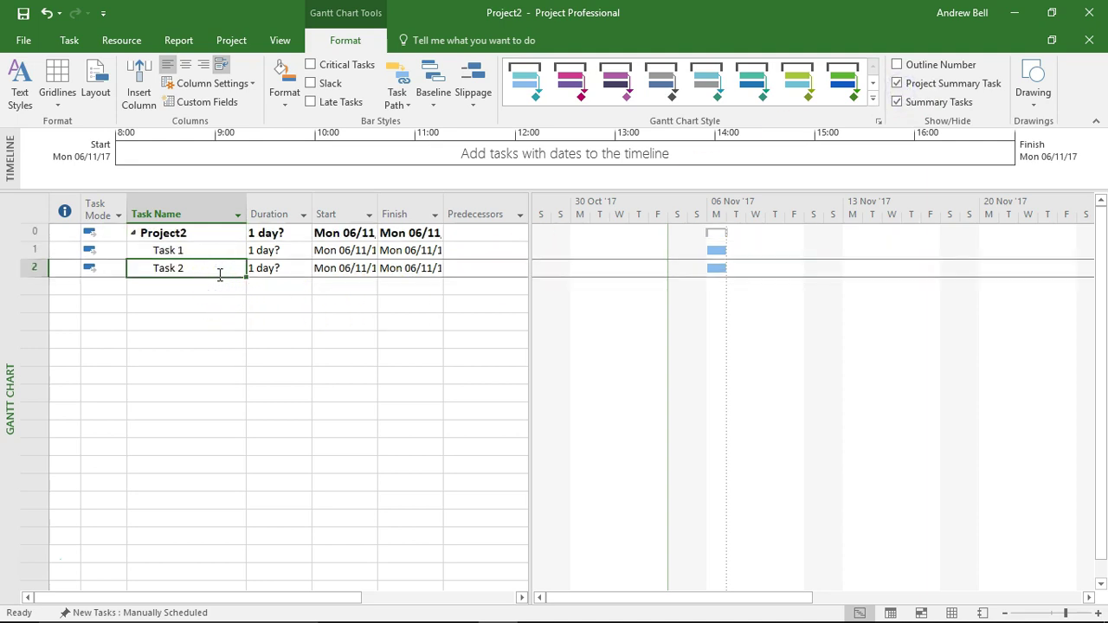
- On the Resource Sheet, add resources Sam and Alex
click(274, 49)
click(260, 82)
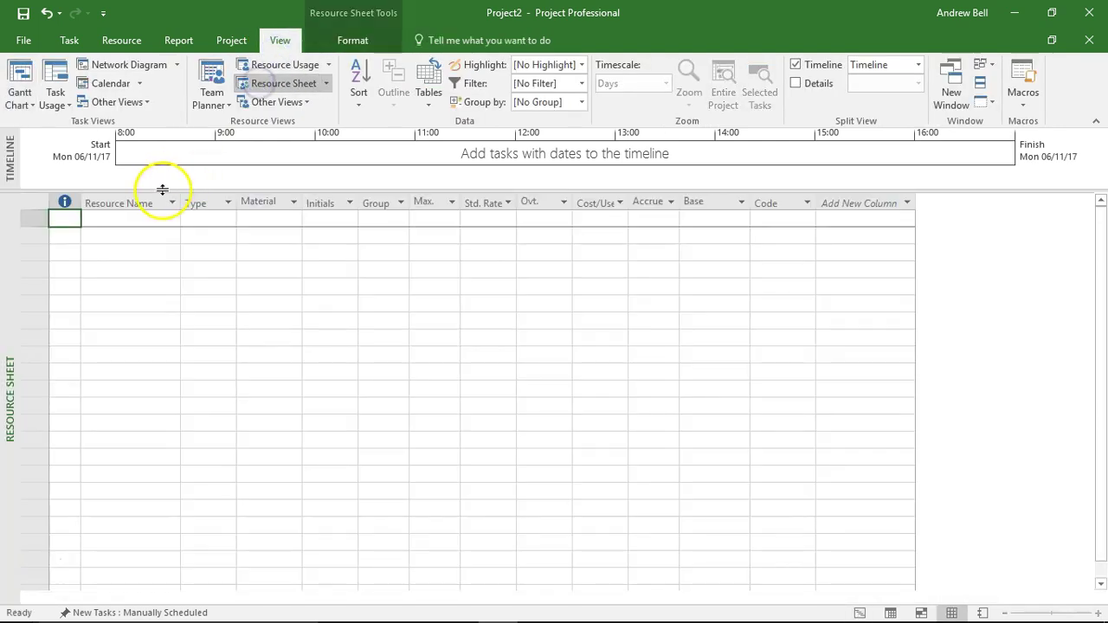
click(144, 214)
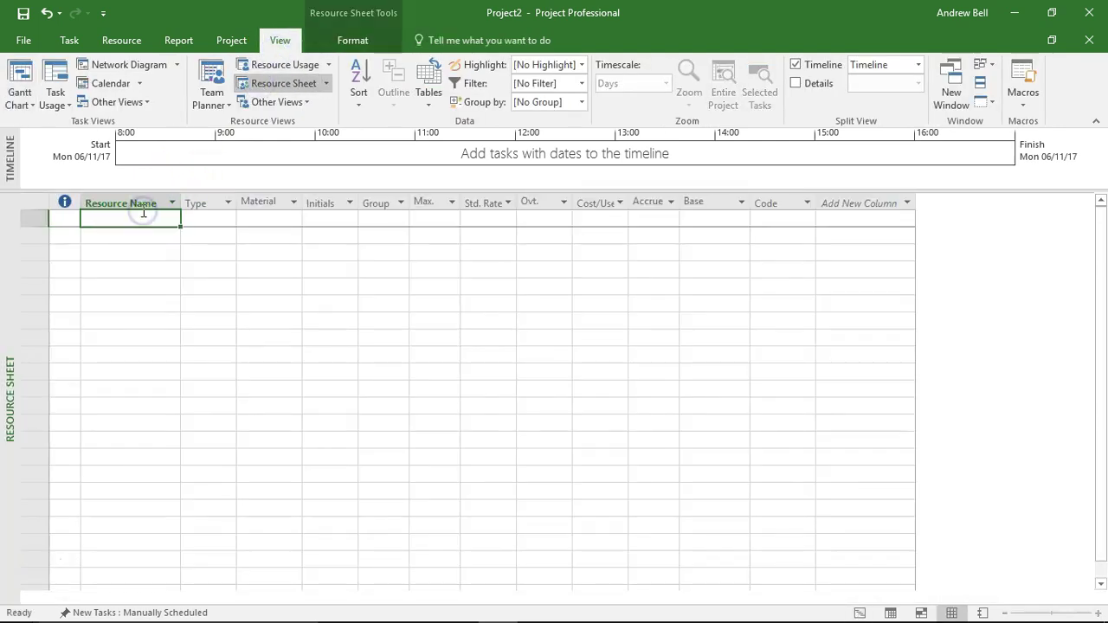
text(Sam)
key(Return)
text(Alex)
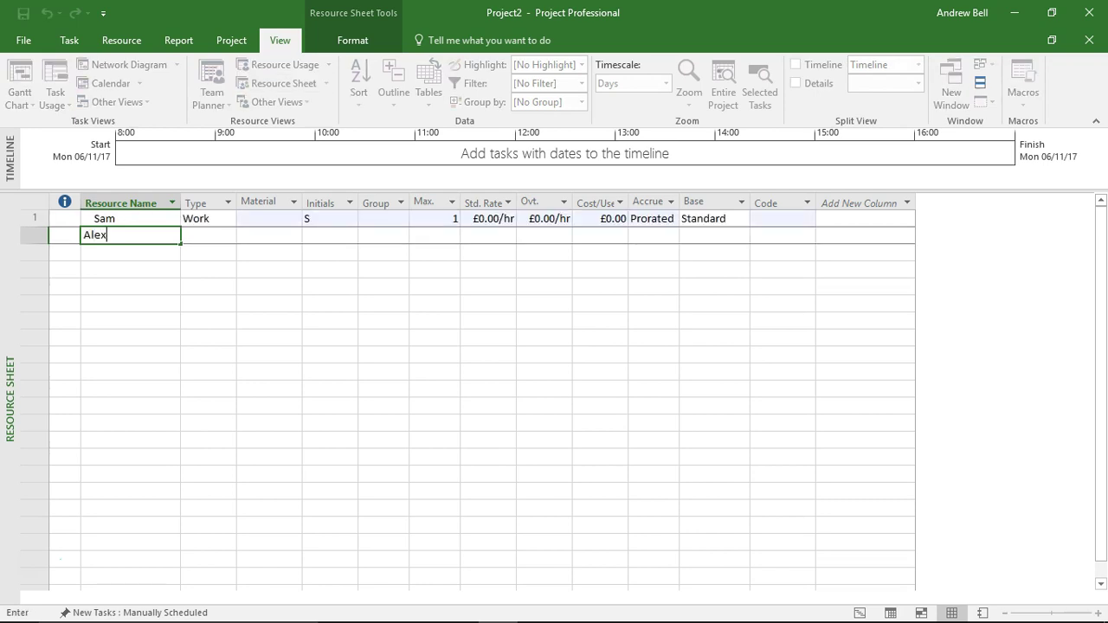
key(Tab)
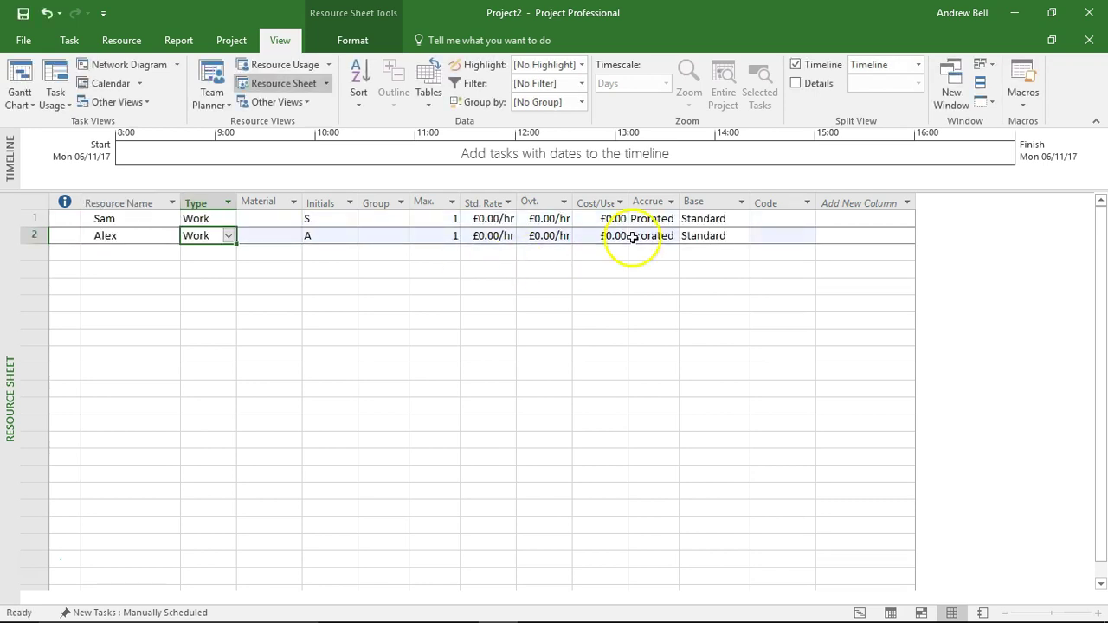
- Give Sam and Alex a £10.00/hr standard rate each
click(490, 219)
text(10)
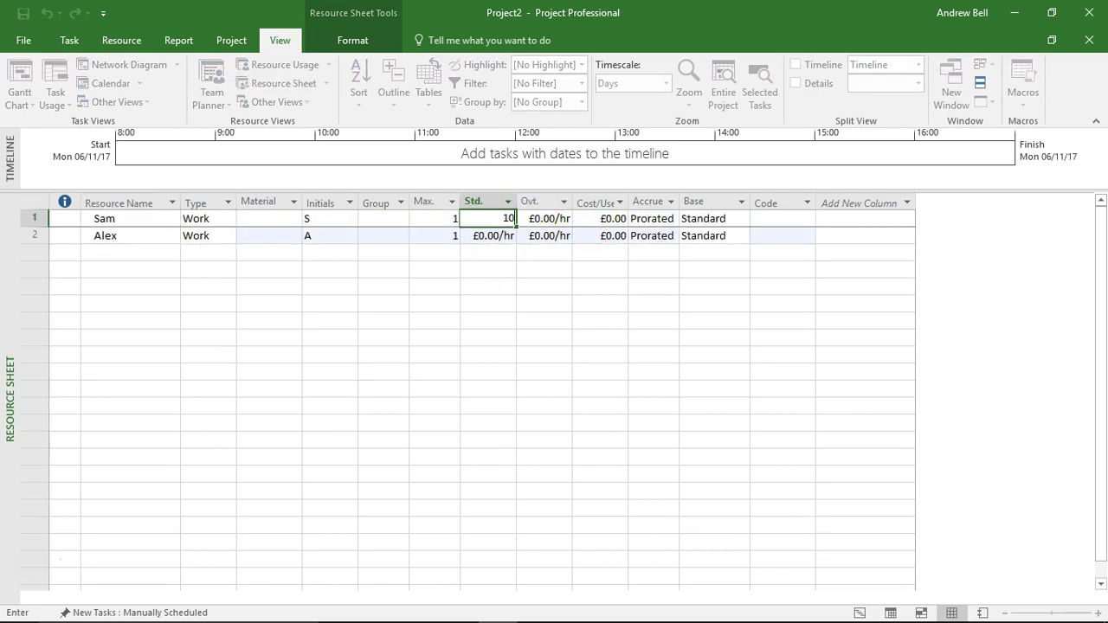
key(Return)
text(10)
key(Return)
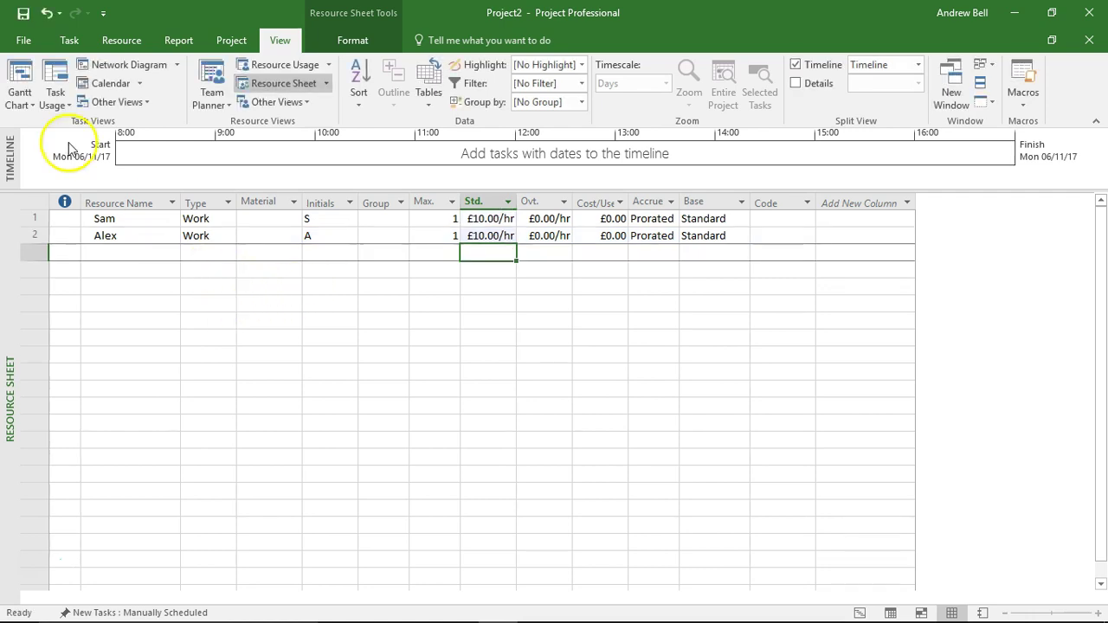
- In Task 1's Task Information, assign Sam and write the note about working abroad
click(19, 83)
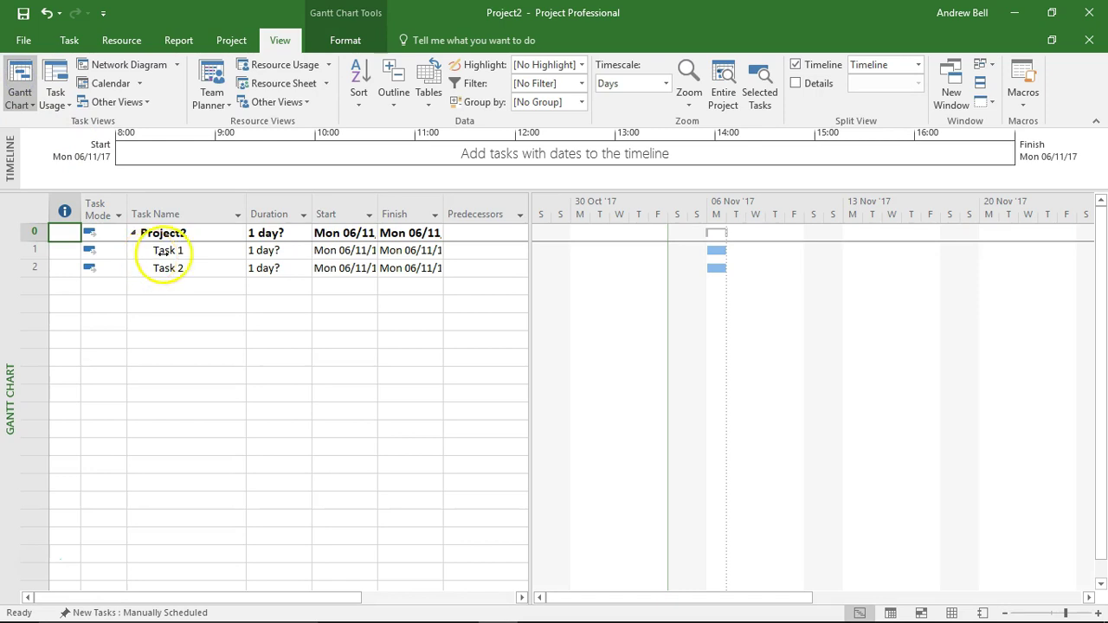
double_click(161, 250)
click(396, 270)
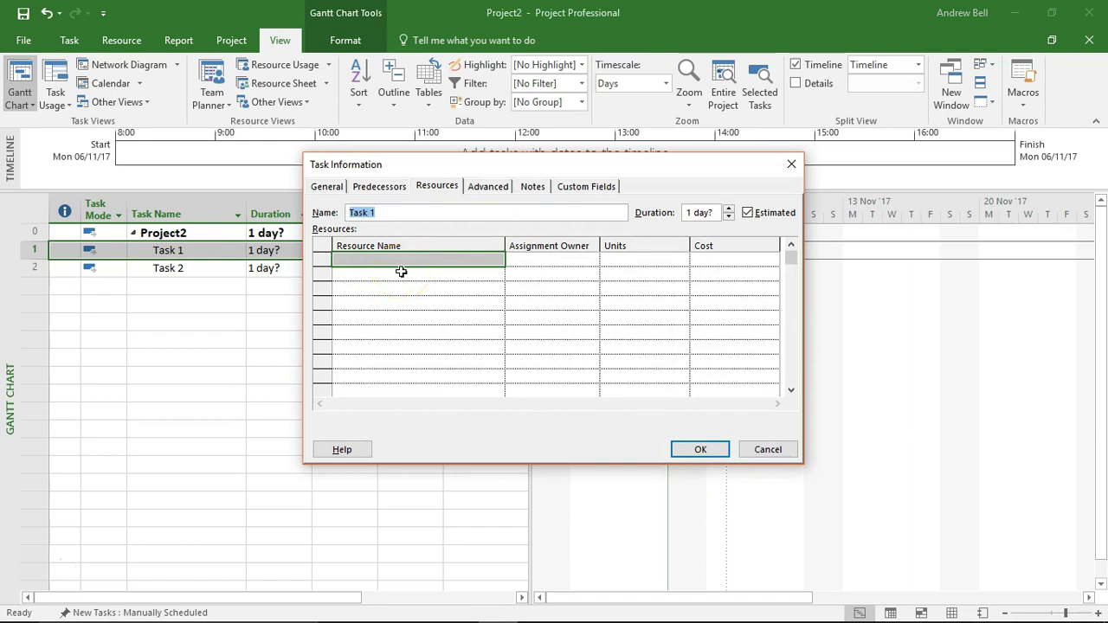
click(327, 187)
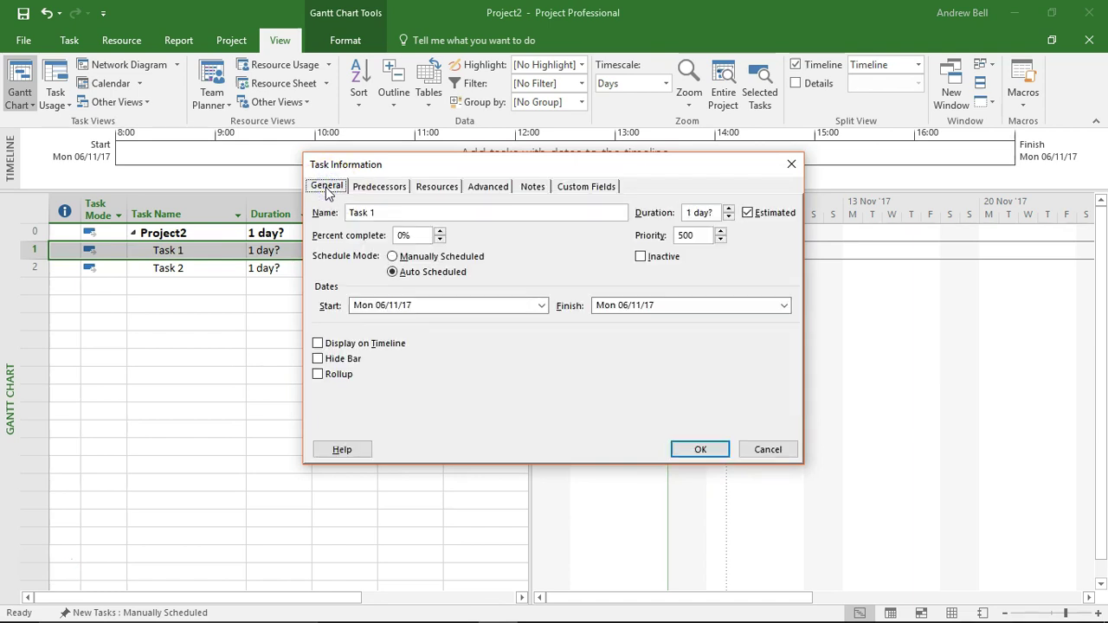
click(364, 187)
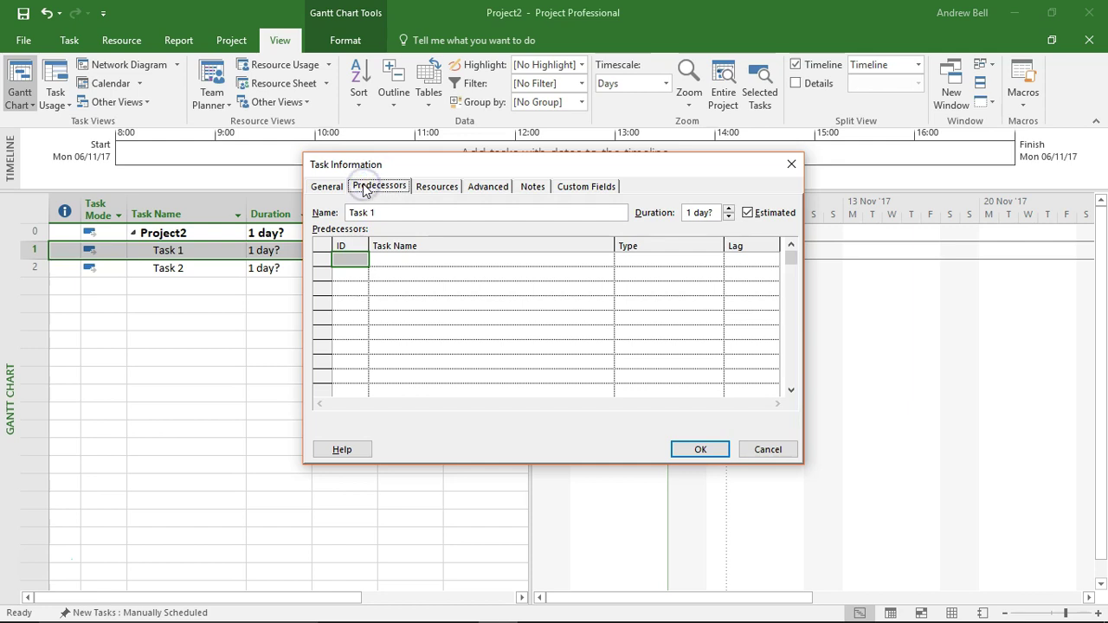
click(423, 188)
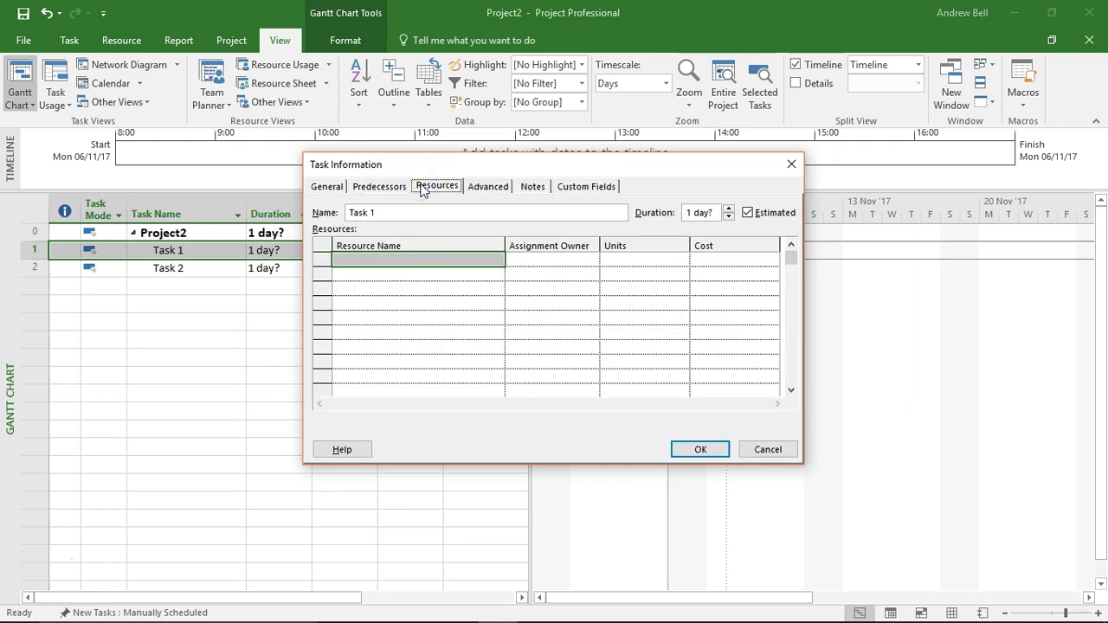
click(492, 262)
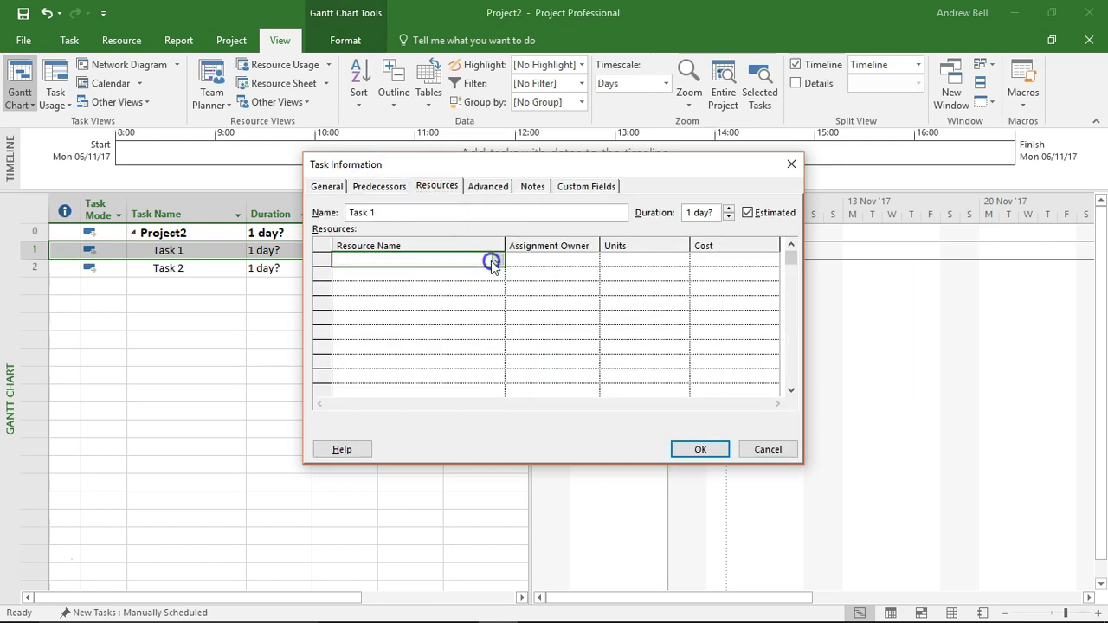
click(497, 262)
click(469, 283)
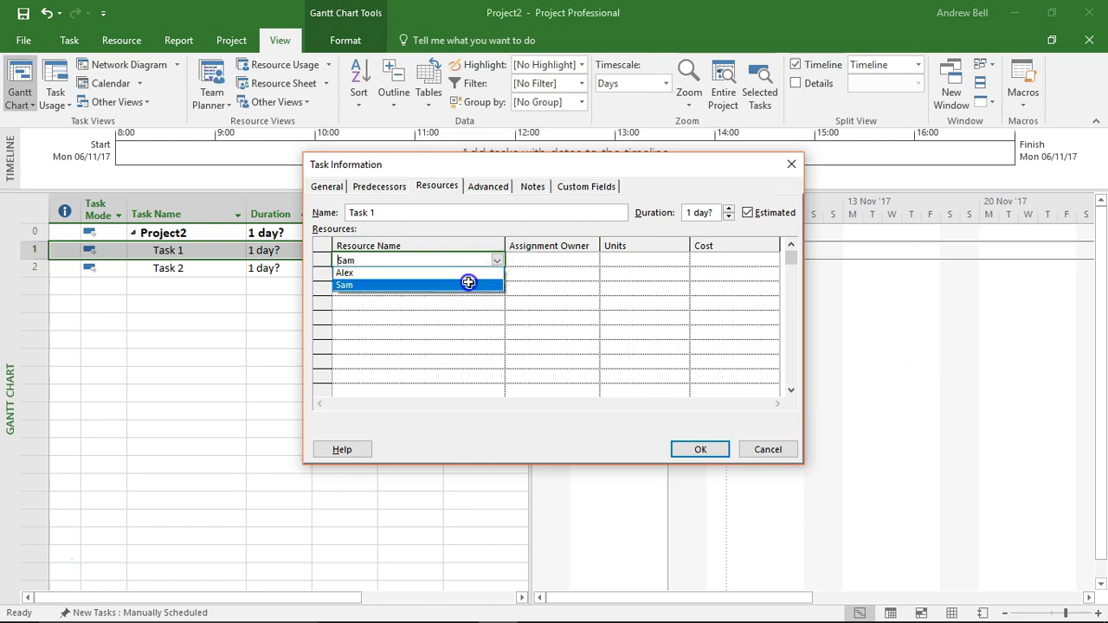
click(532, 186)
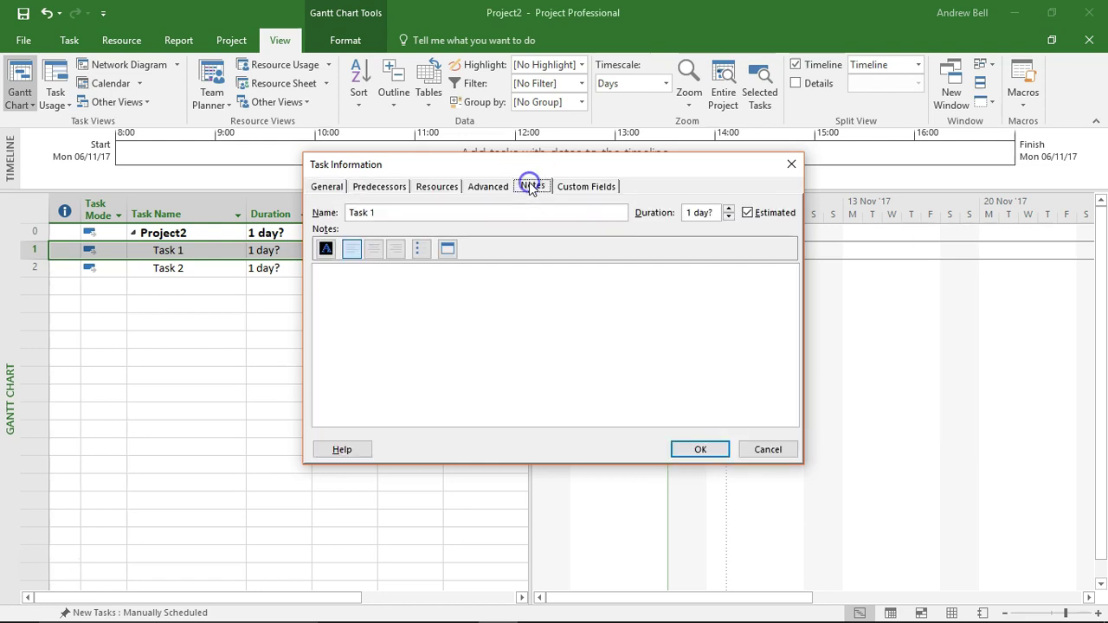
click(433, 340)
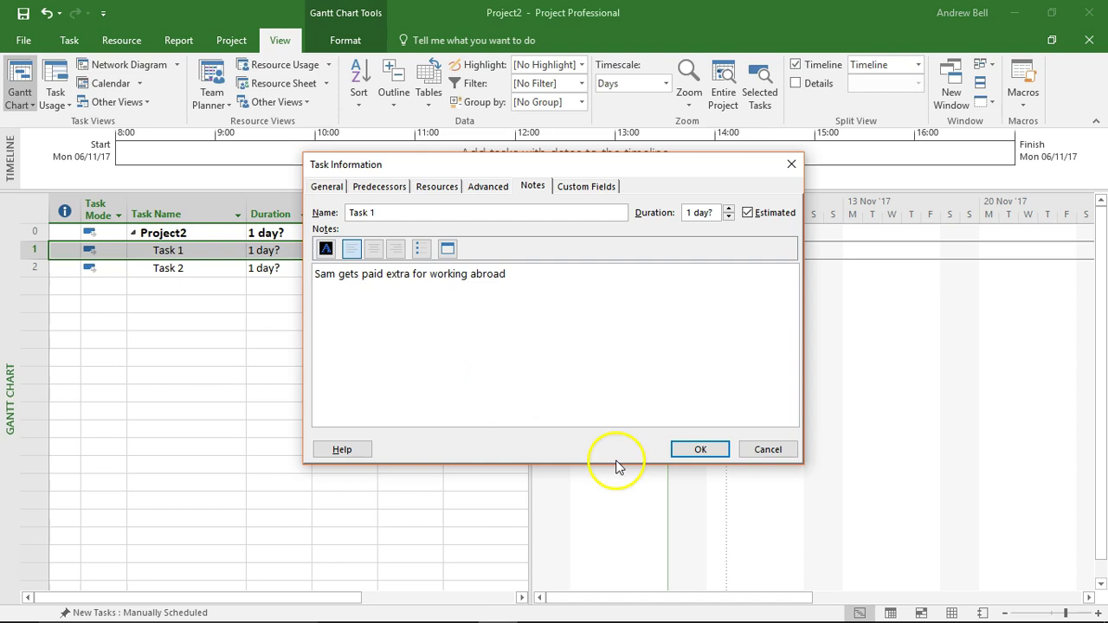
- Confirm Task 1's changes, then assign Alex to Task 2 in Task Information
click(684, 452)
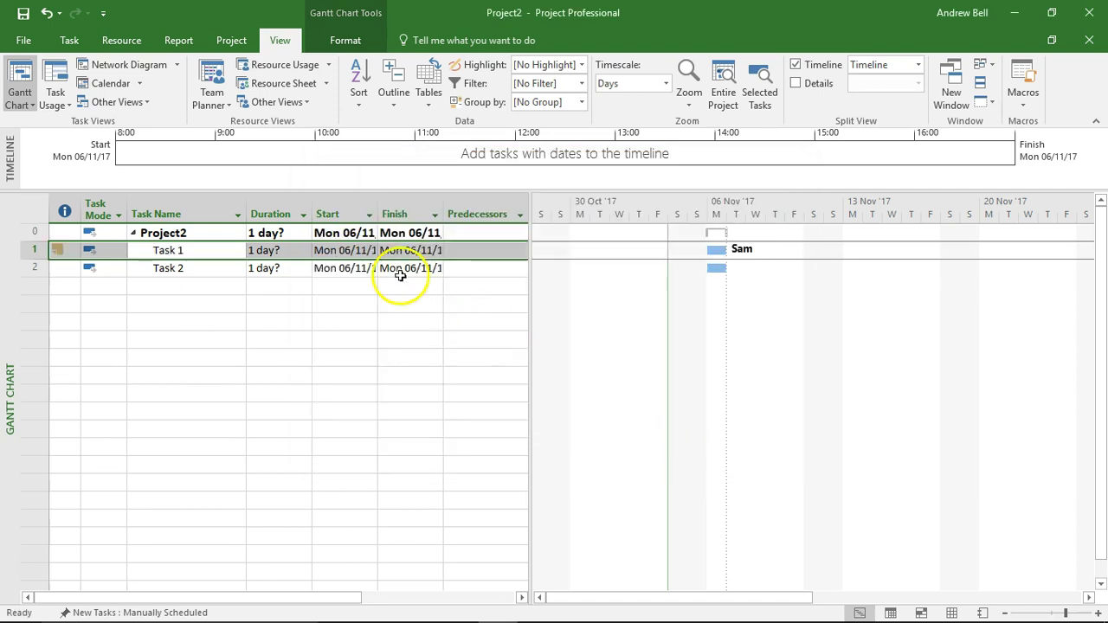
click(215, 271)
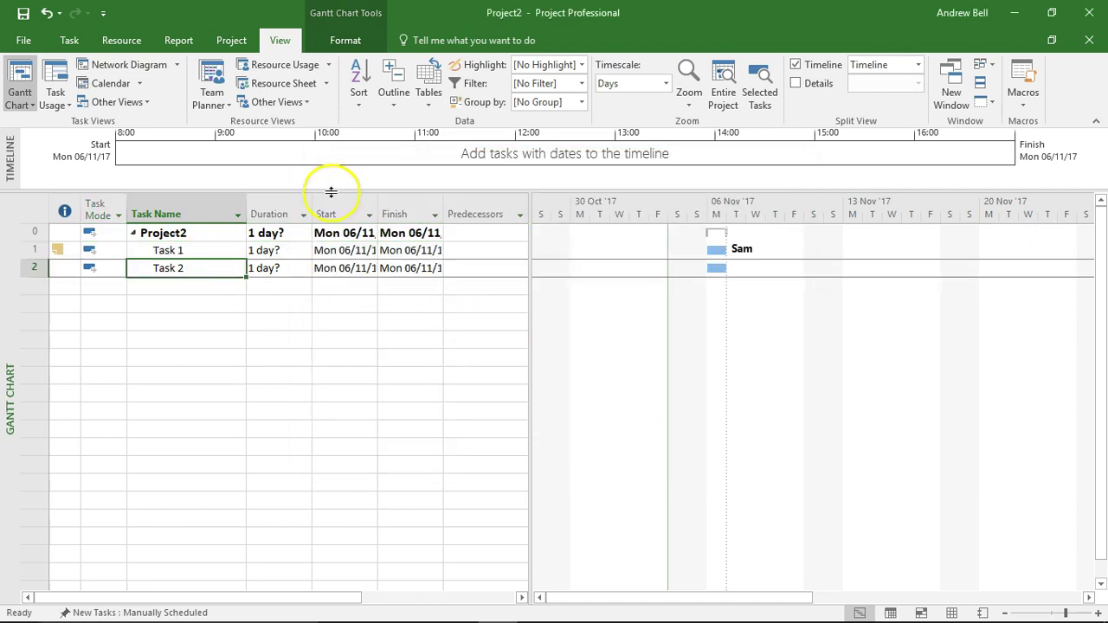
double_click(225, 272)
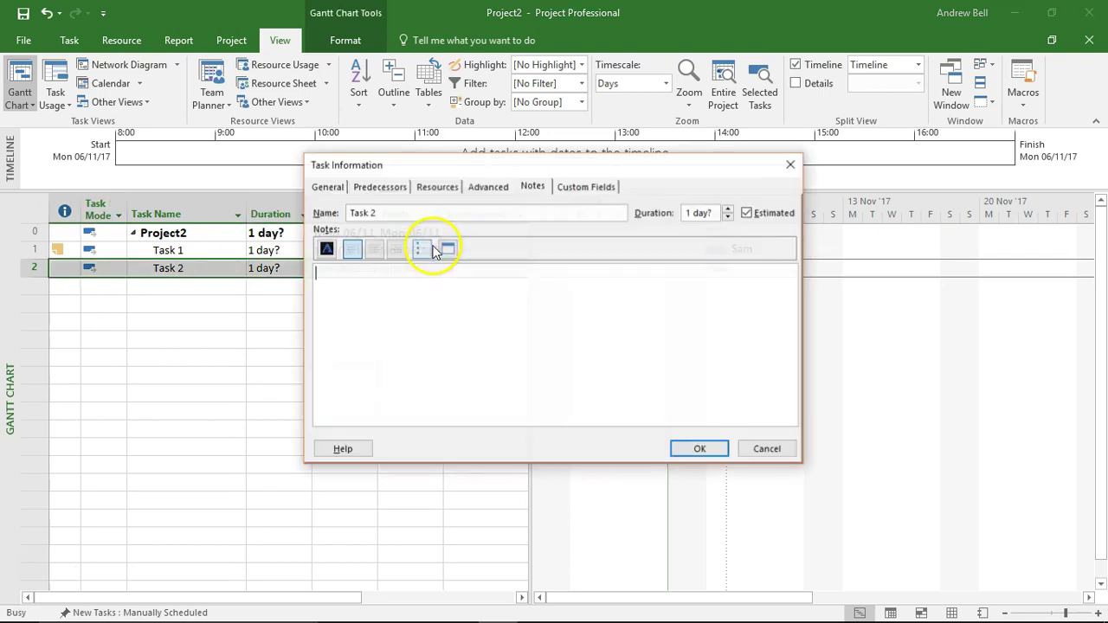
click(439, 187)
click(494, 260)
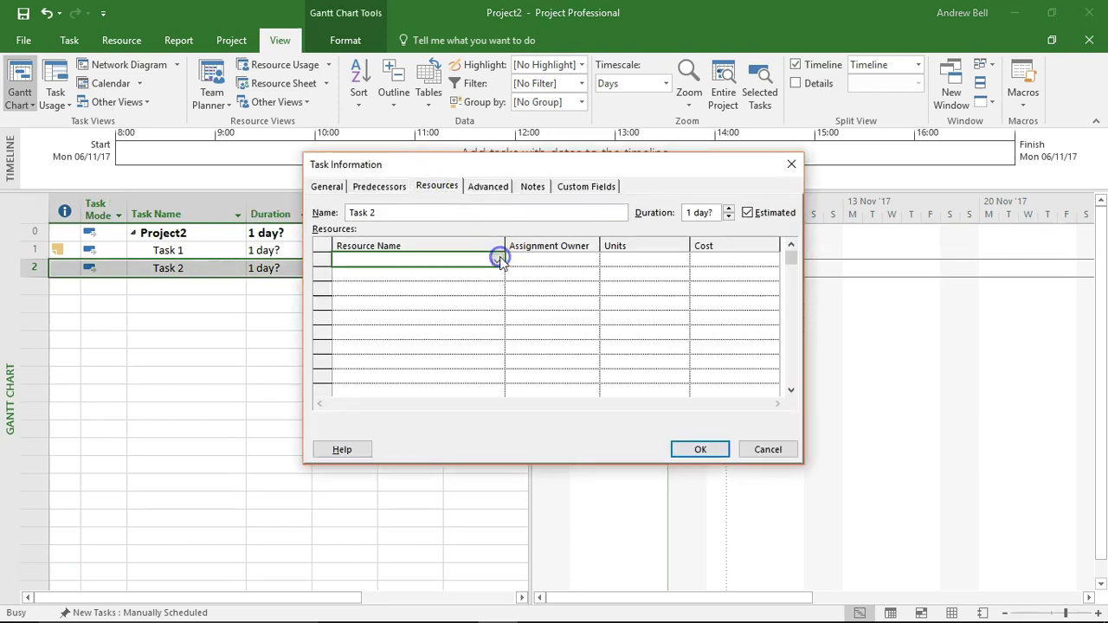
click(497, 260)
click(468, 274)
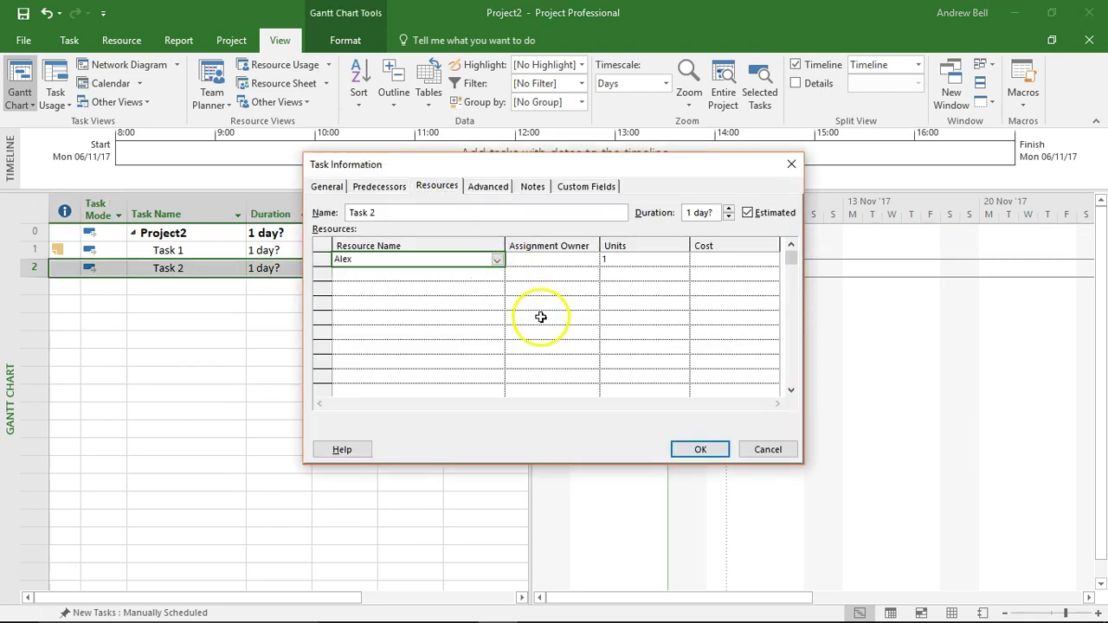
click(700, 449)
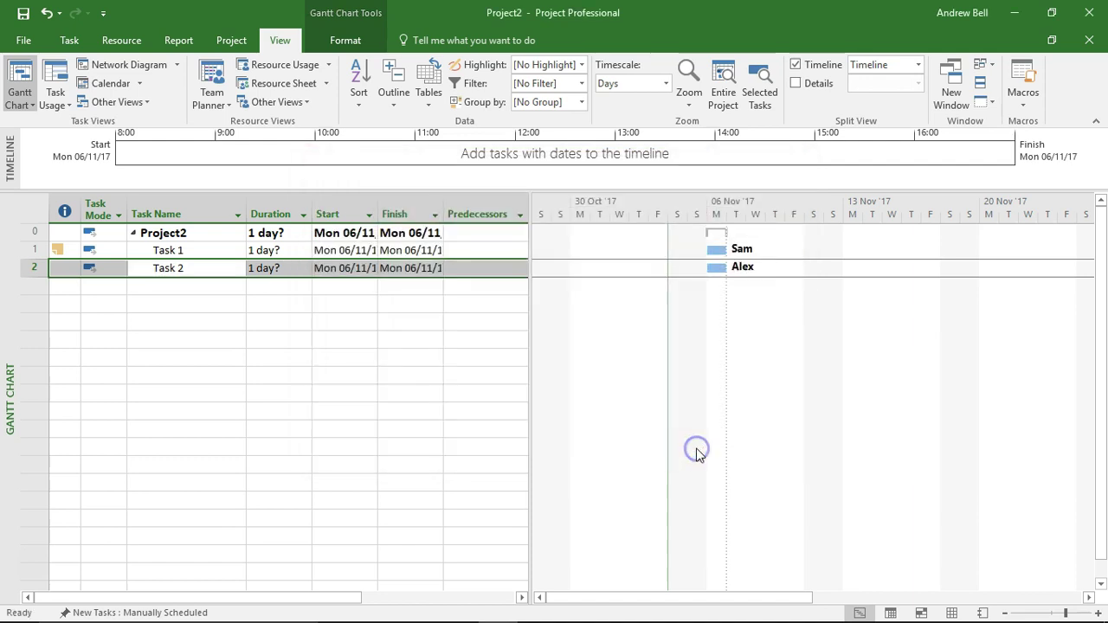
- Reopen Task 2's details to check Alex's £80.00 cost, then close without changes
click(213, 270)
double_click(213, 271)
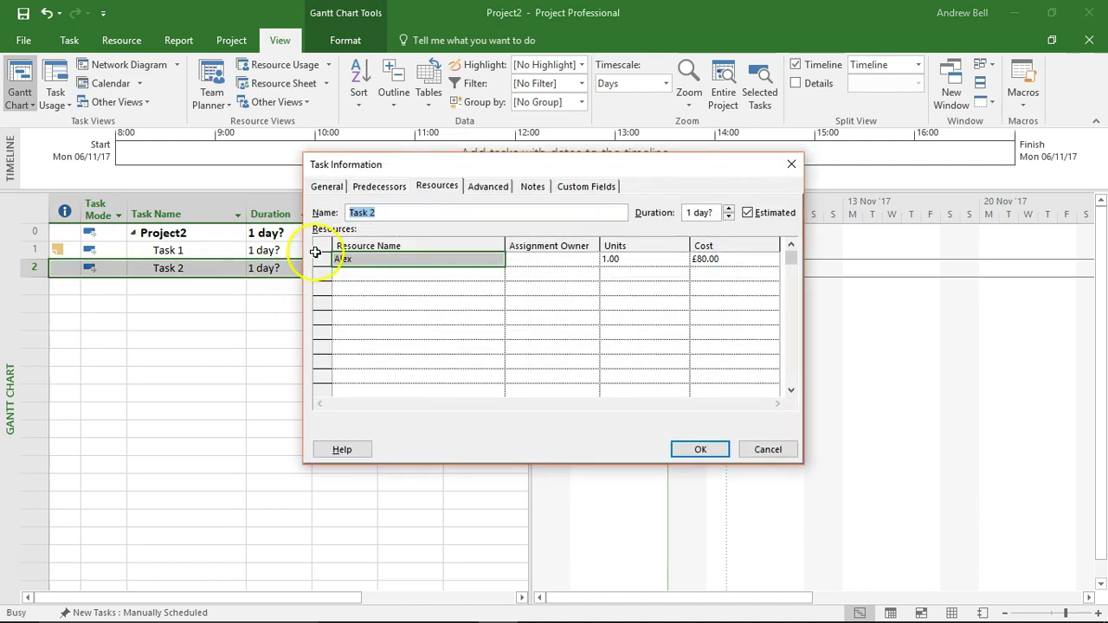
click(765, 449)
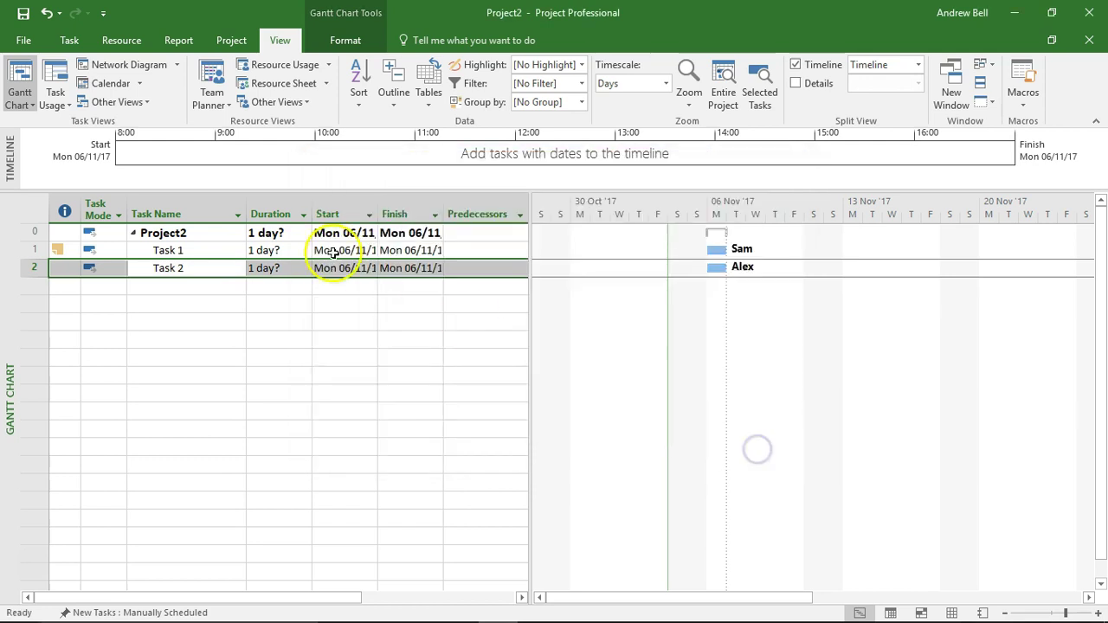
- Enter a £50.00/h standard rate in Sam's cost rate table B
click(249, 83)
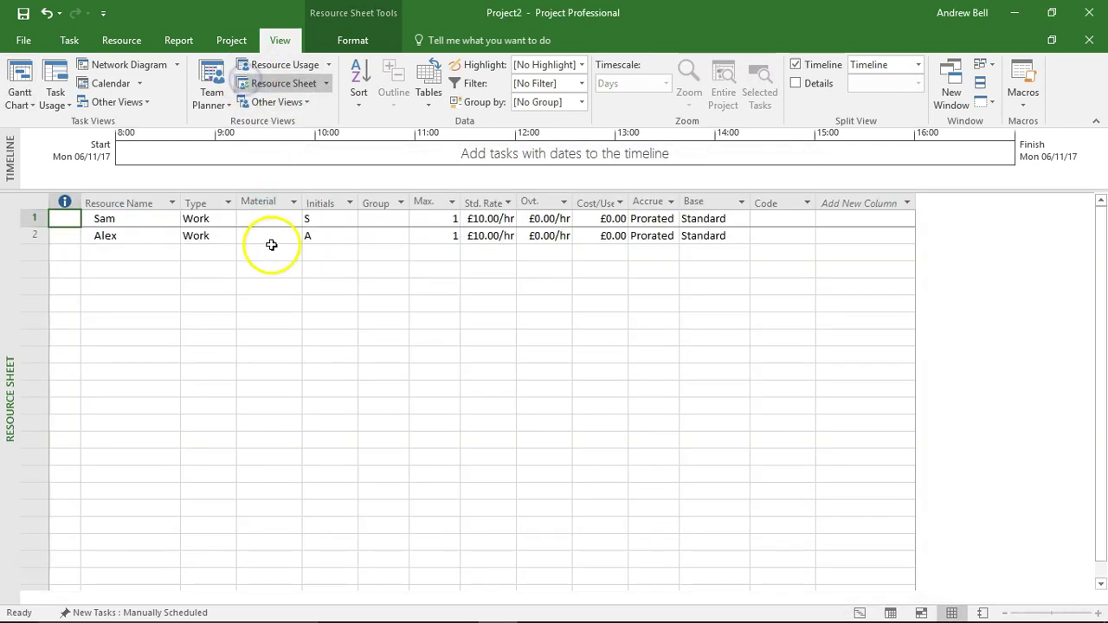
double_click(141, 224)
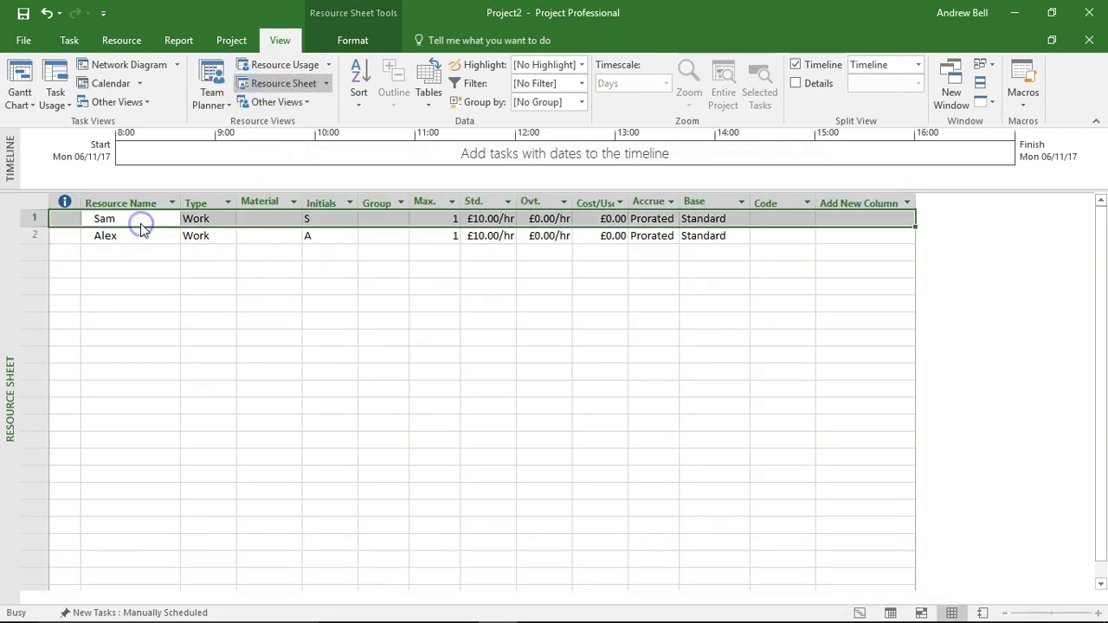
click(343, 179)
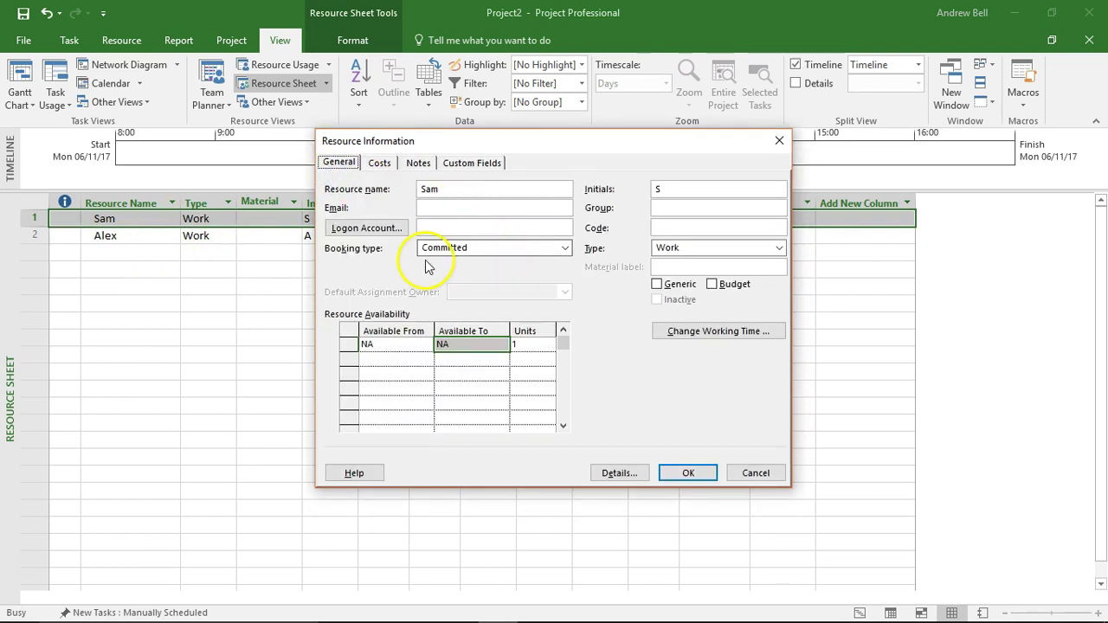
click(381, 162)
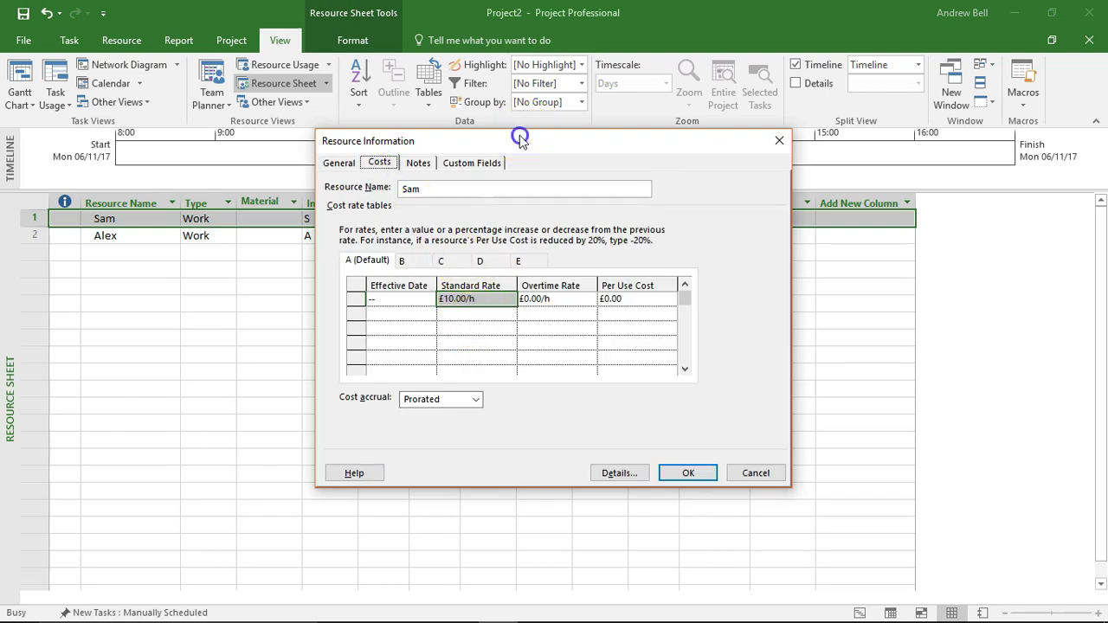
drag(519, 138, 479, 134)
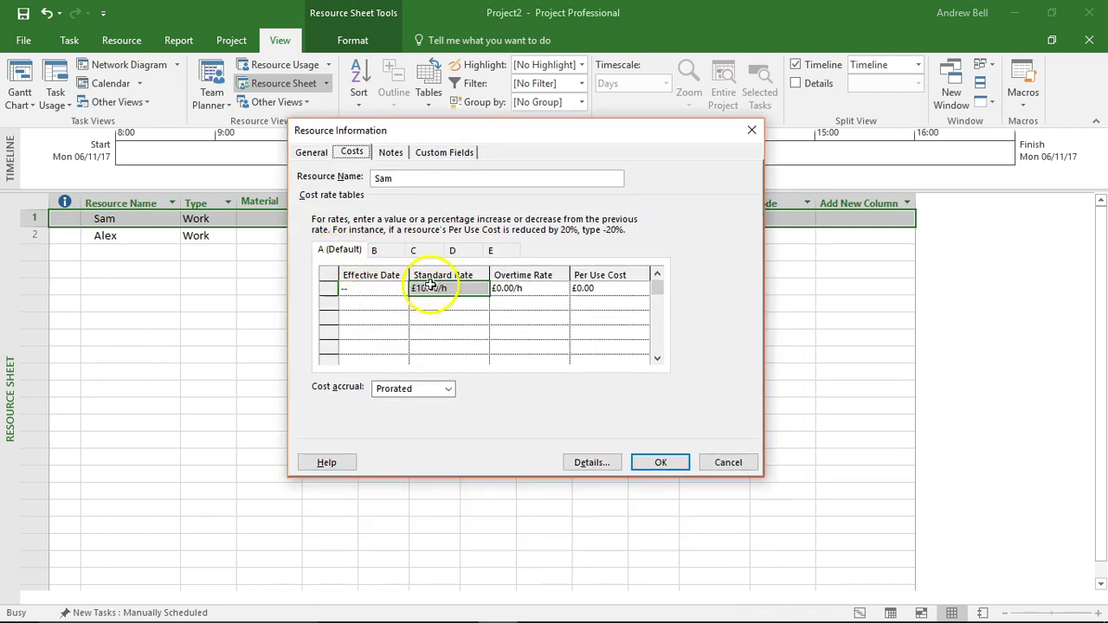
click(377, 250)
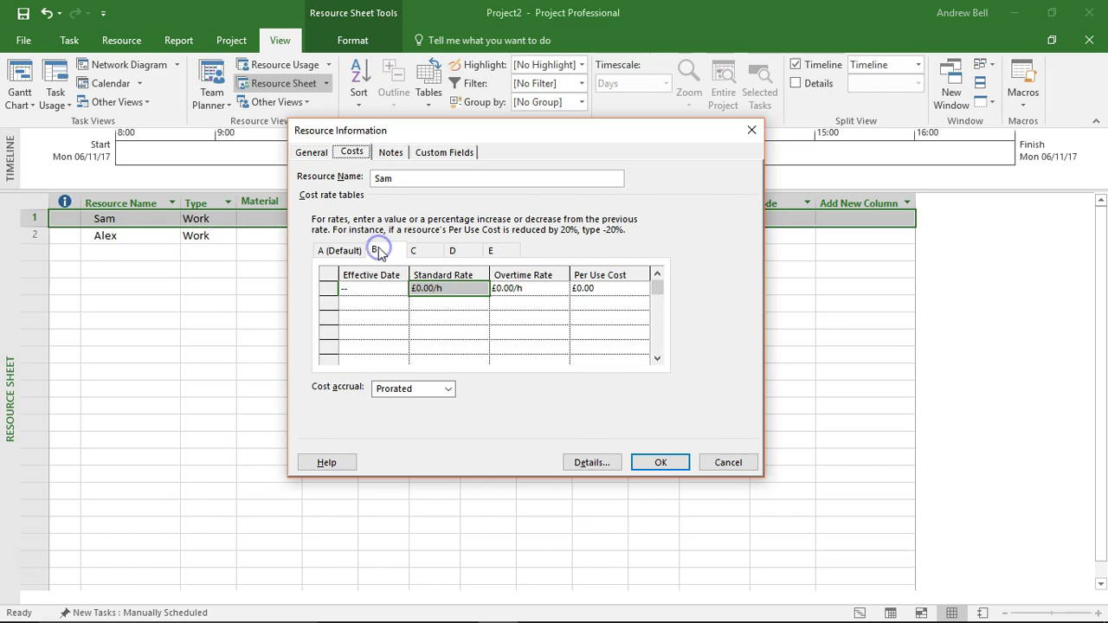
click(450, 288)
click(450, 287)
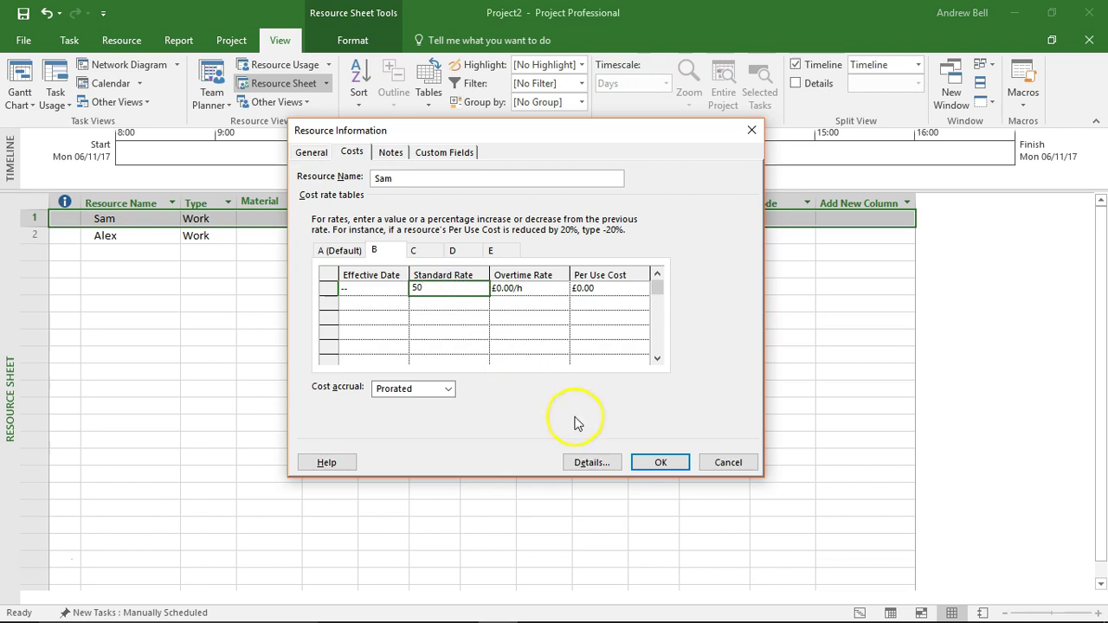
click(645, 463)
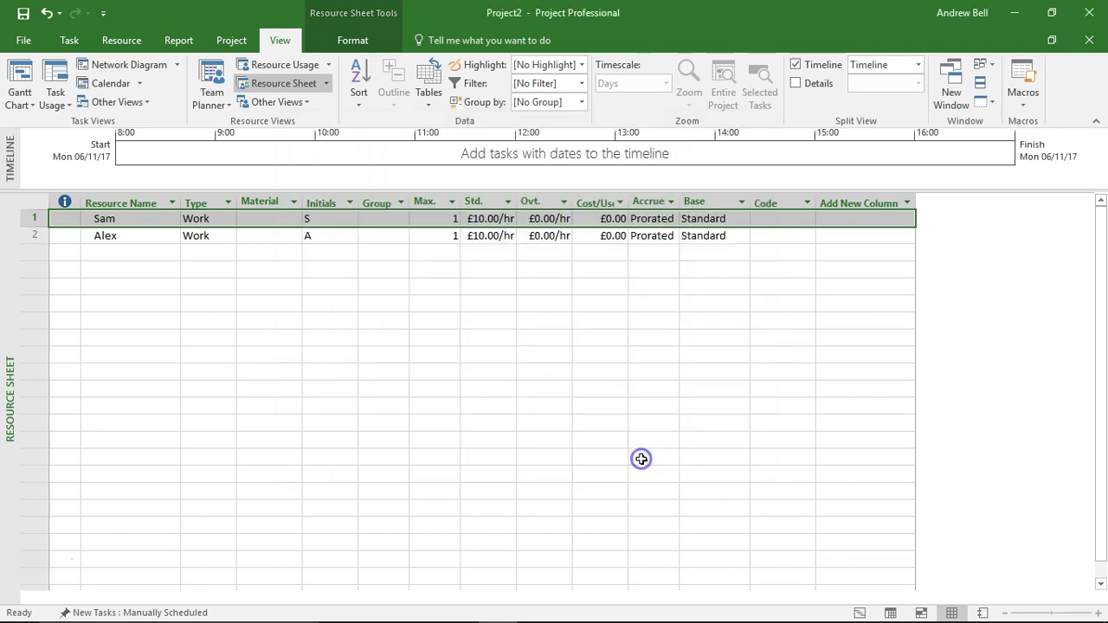
- Reopen Sam's details to verify table B shows £50.00/h
double_click(289, 219)
click(413, 274)
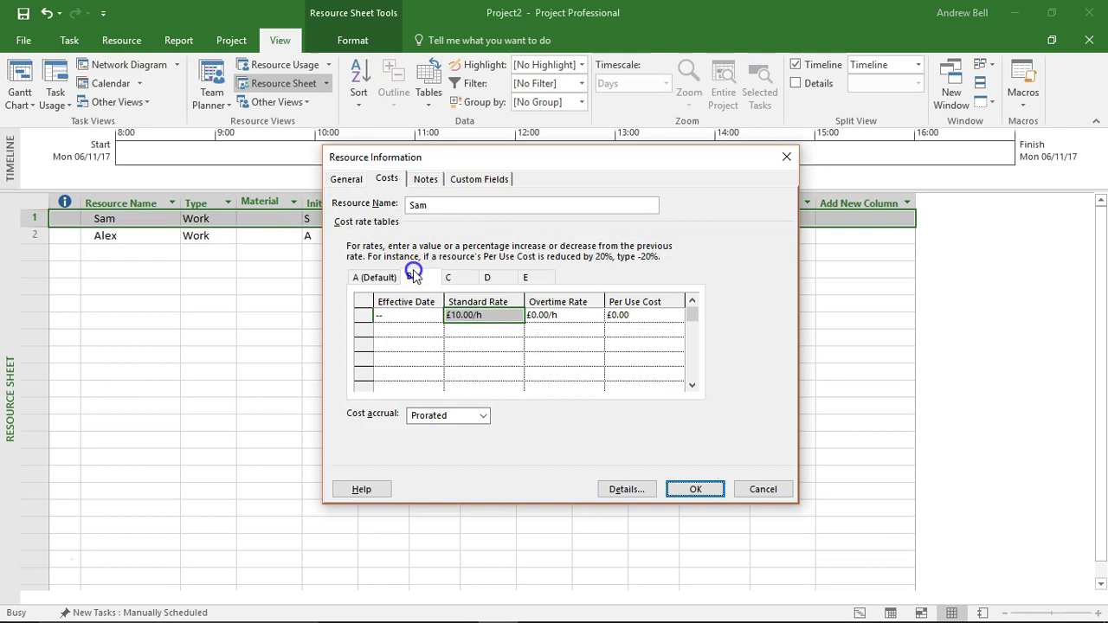
click(467, 319)
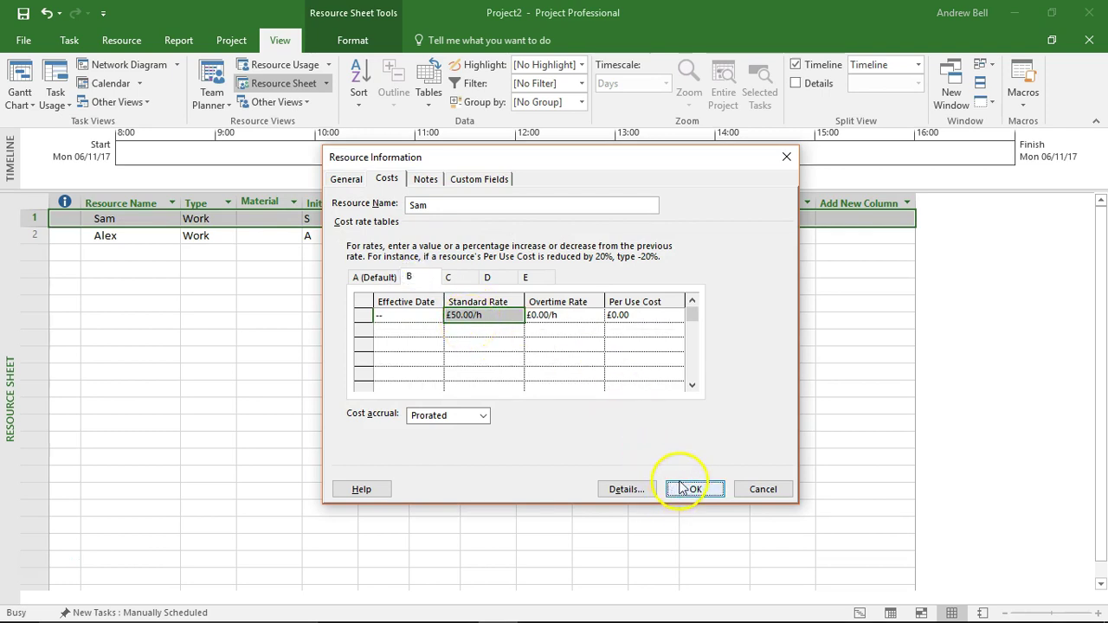
- Add the note 'Sam gets paid extra for working abroad.' to Sam and confirm
click(422, 179)
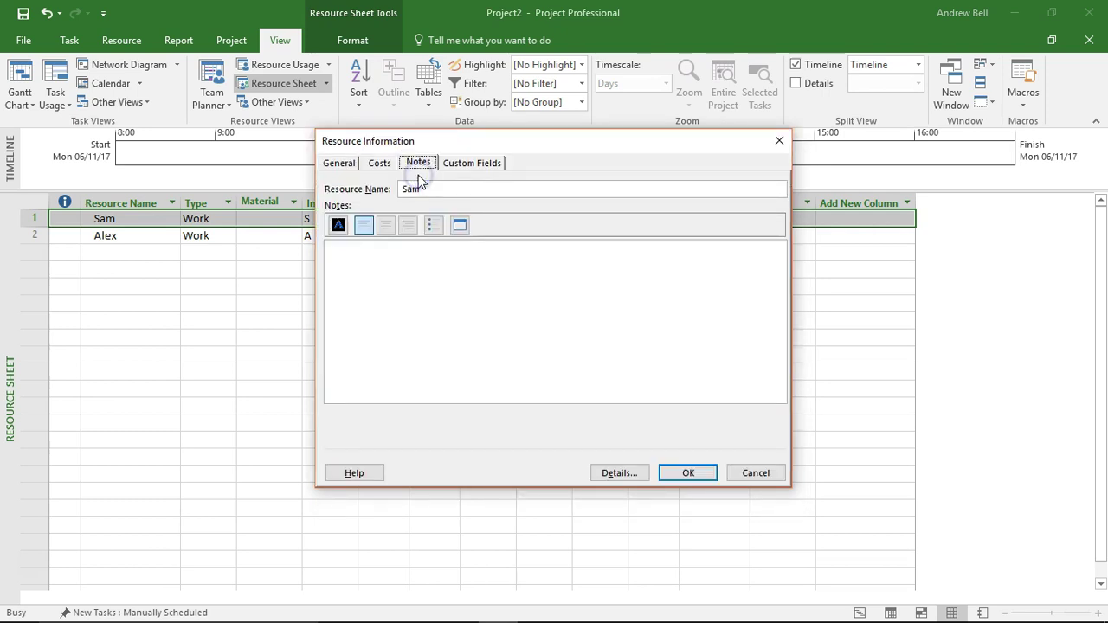
click(419, 281)
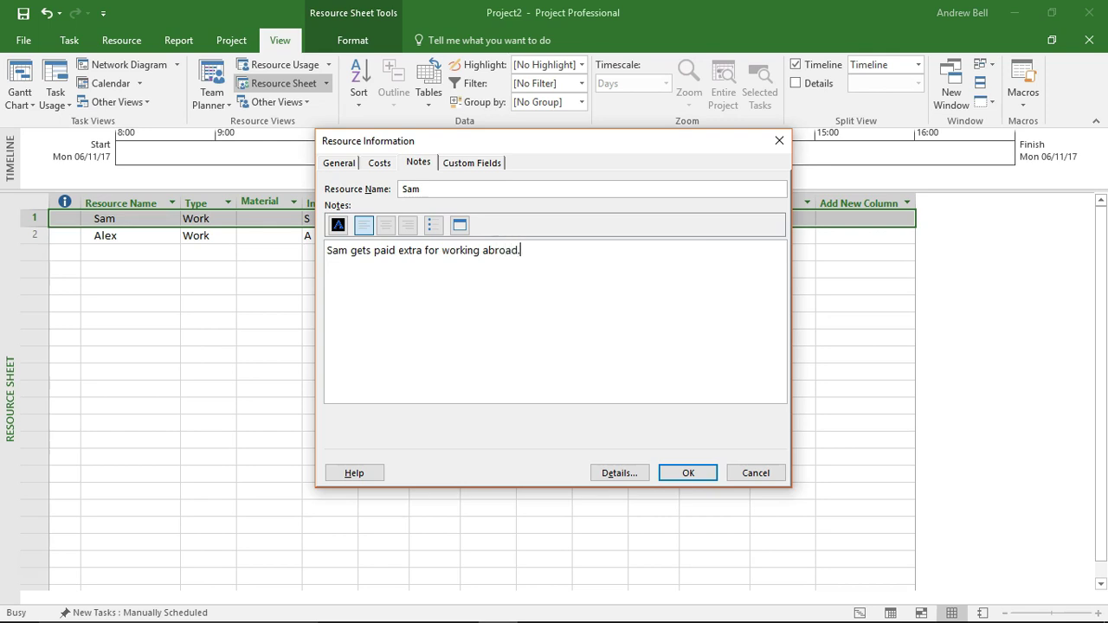
click(693, 472)
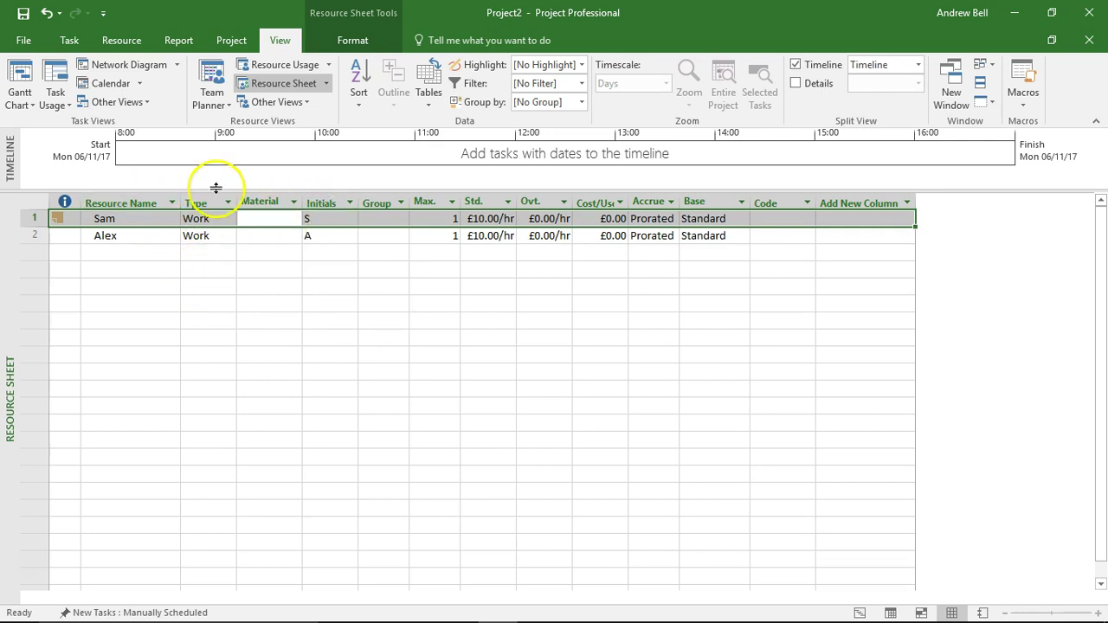
- Switch to Task Usage and glance at Task 1's details, closing without changes
click(55, 77)
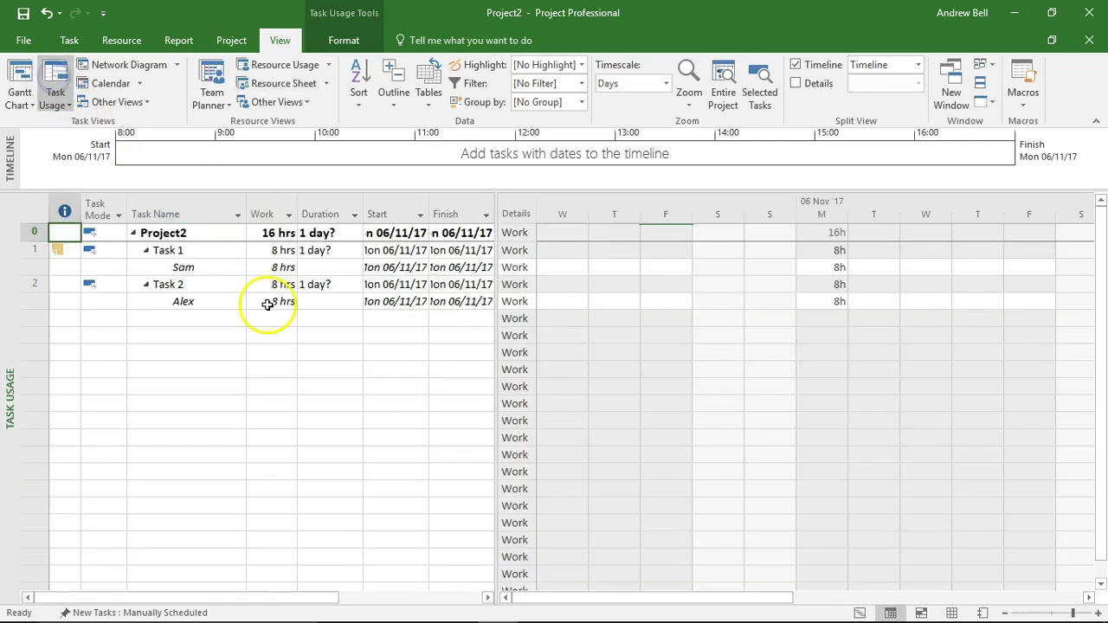
click(178, 250)
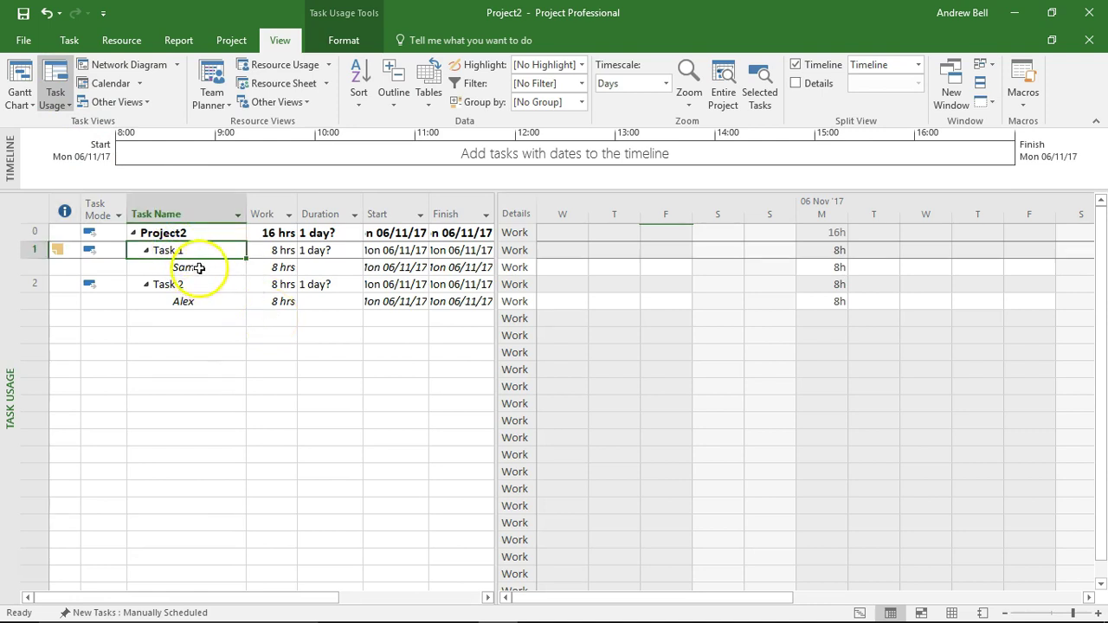
click(195, 268)
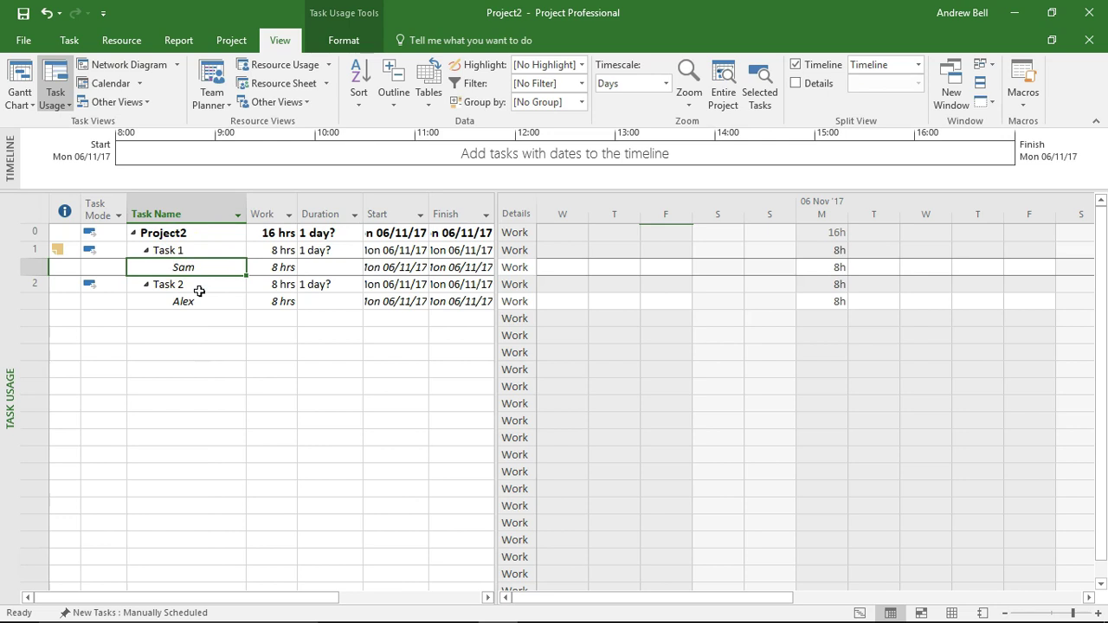
double_click(198, 251)
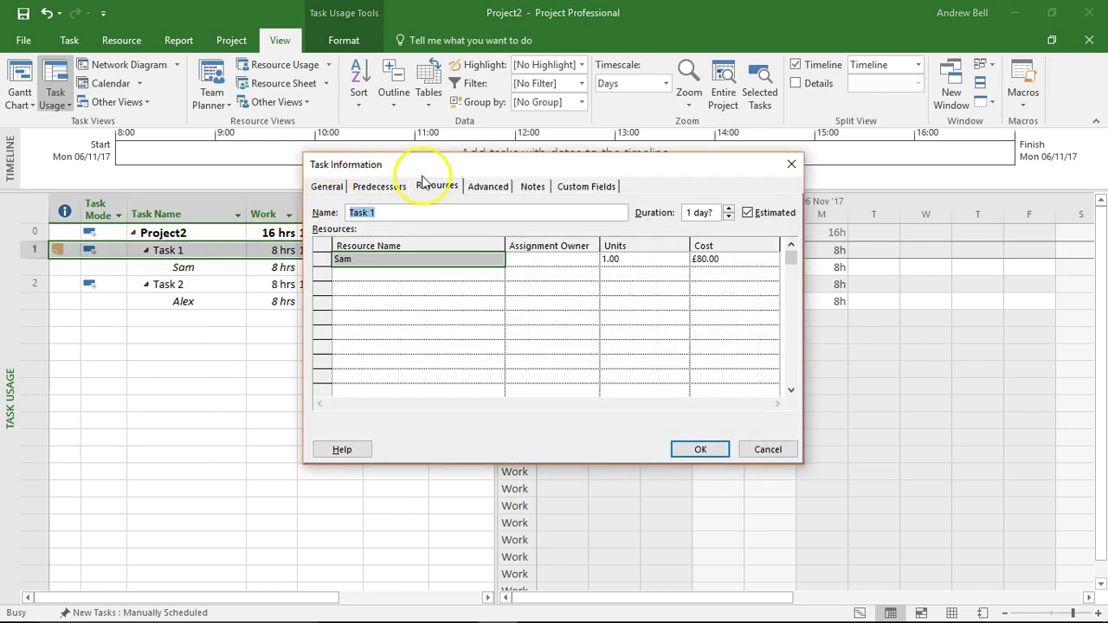
click(764, 449)
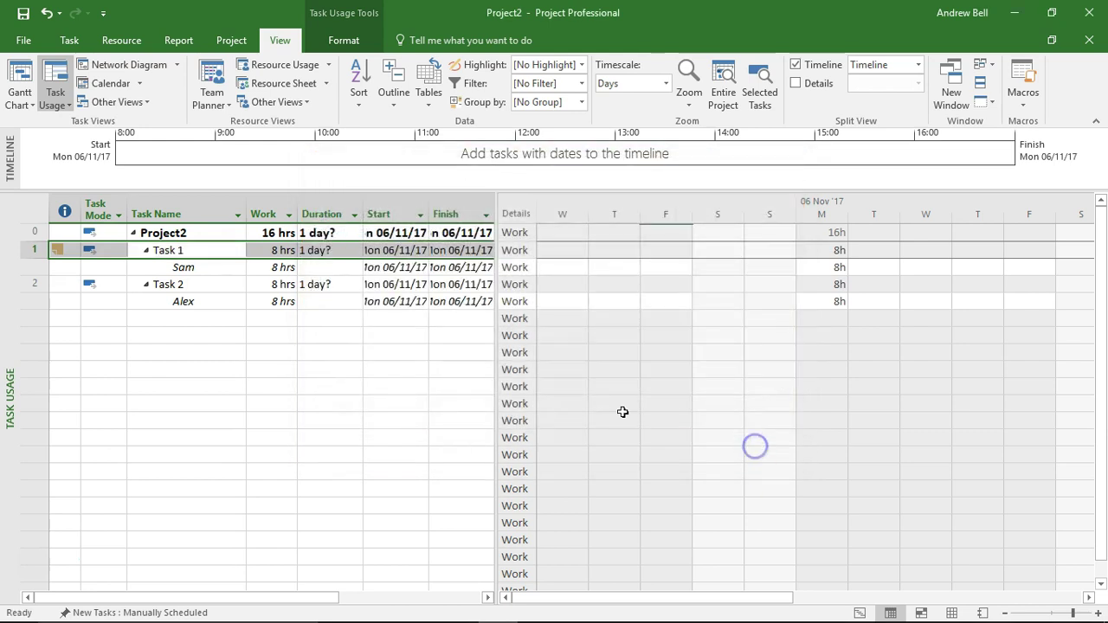
- Inspect Sam's Task 1 Assignment Information, then cancel
click(205, 269)
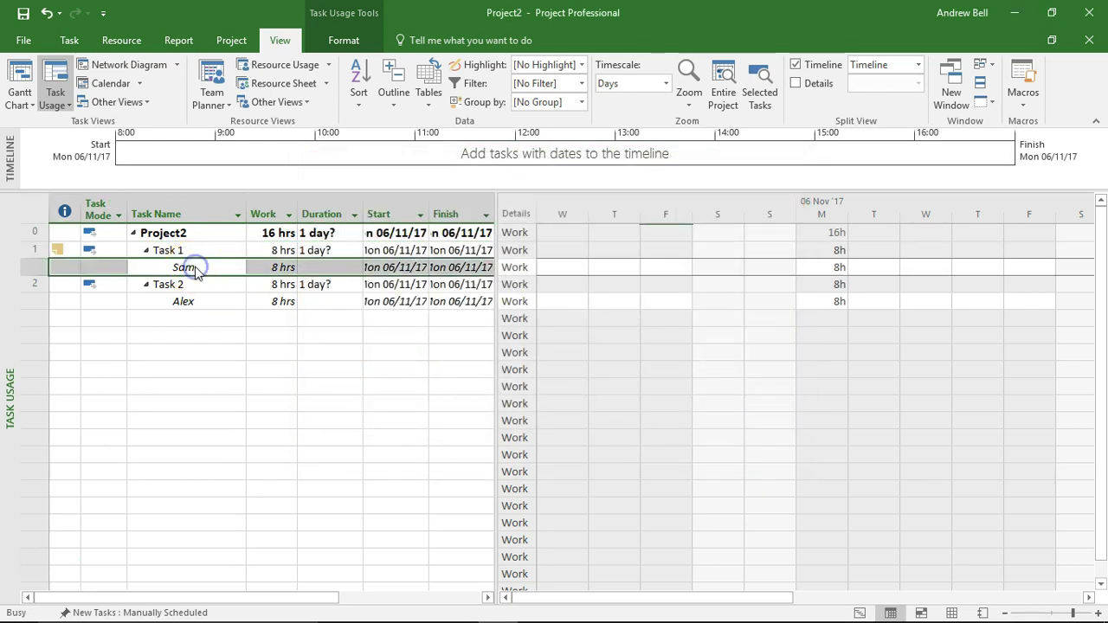
double_click(197, 273)
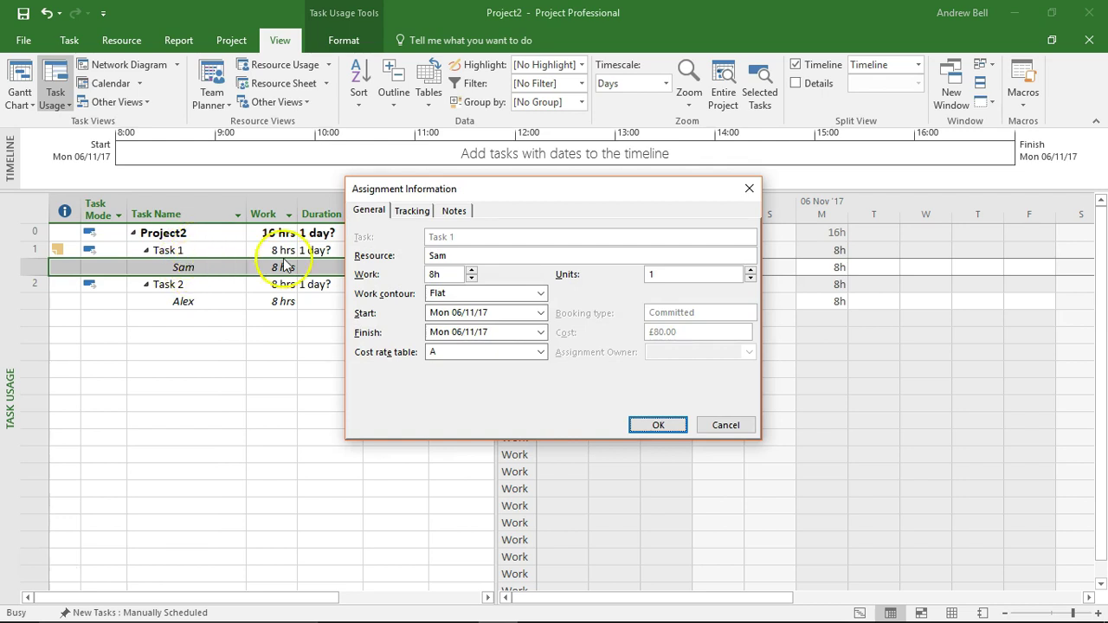
click(715, 427)
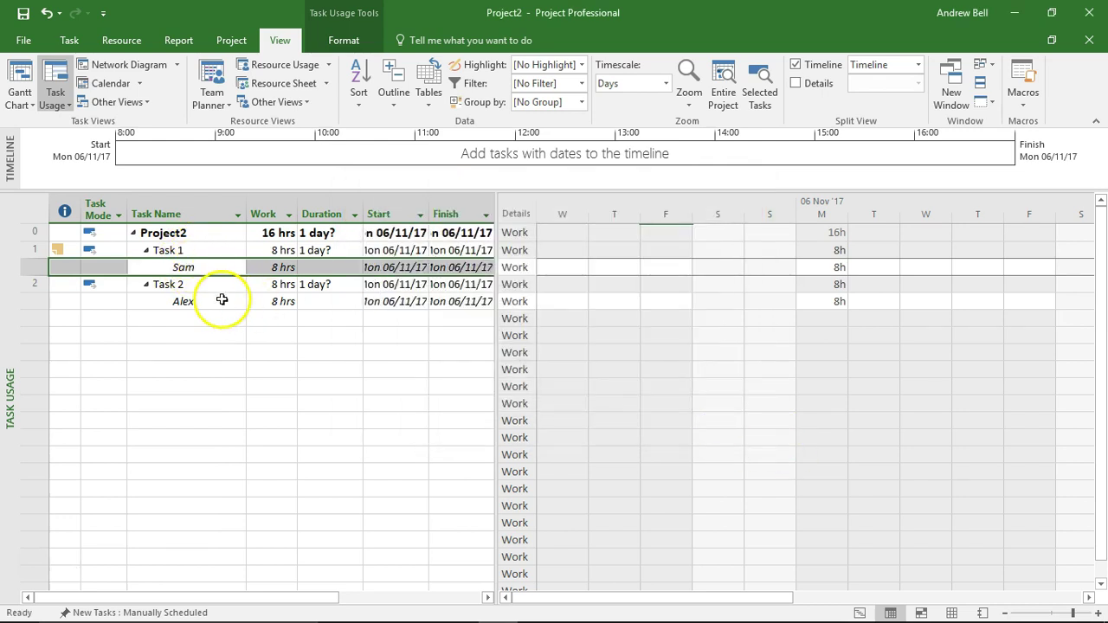
- Switch to Resource Usage and read Sam's note, closing without changes
click(260, 65)
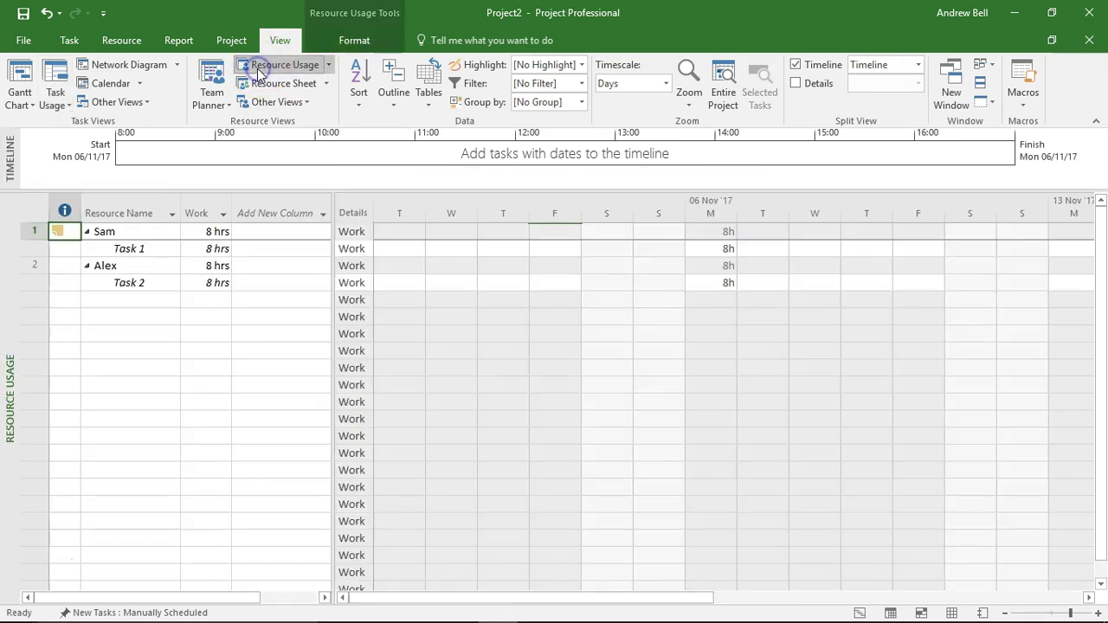
double_click(136, 233)
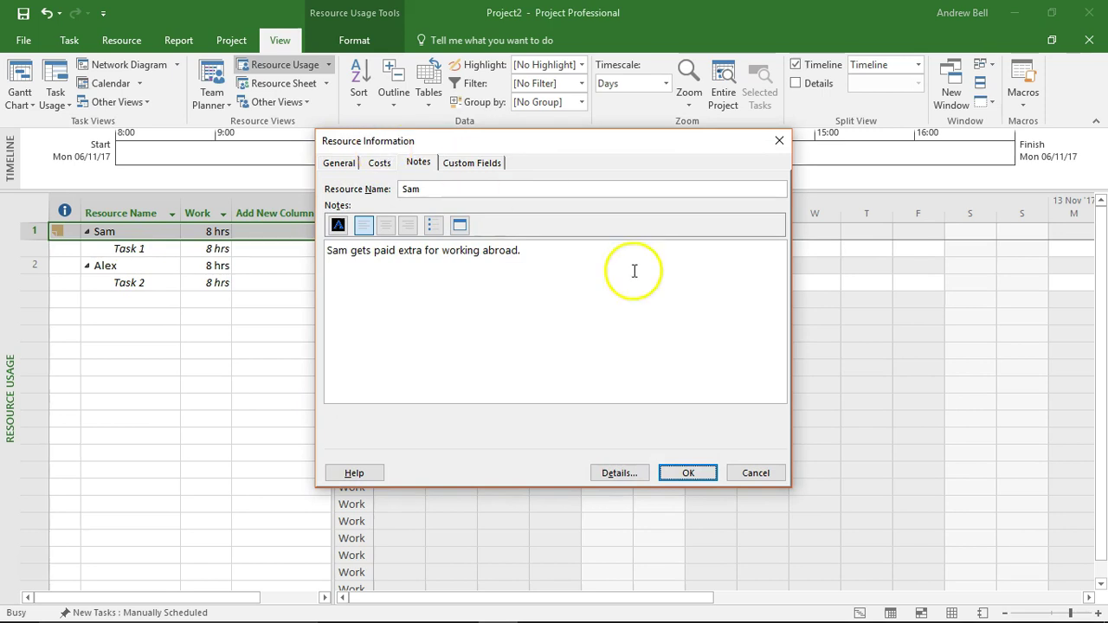
click(735, 473)
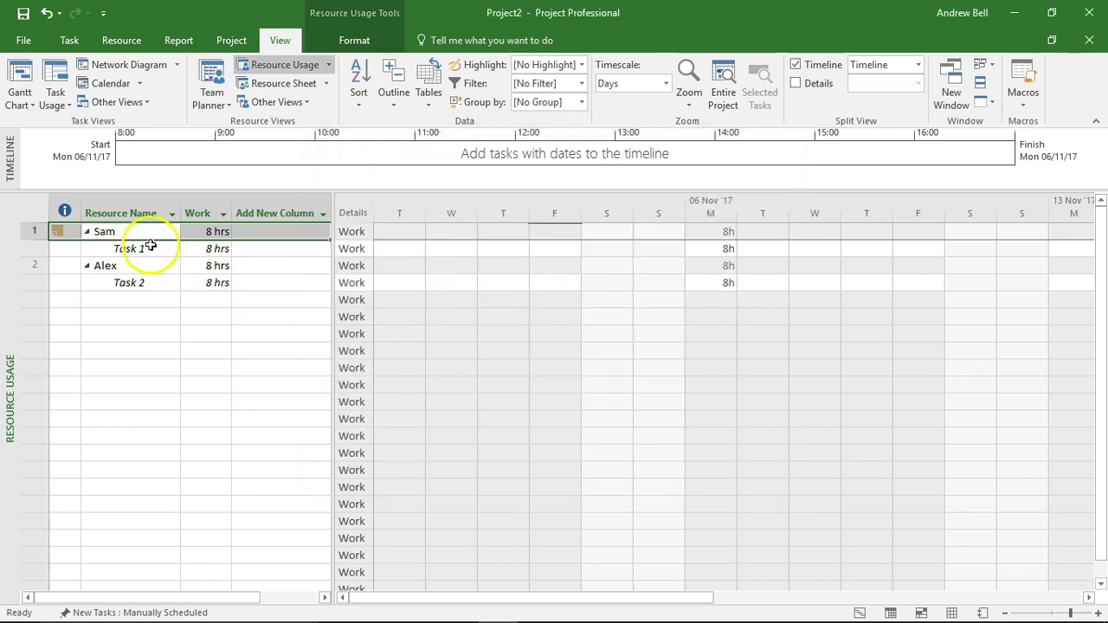
- Inspect the Task 1 assignment details, still on cost rate table A
click(145, 250)
double_click(146, 251)
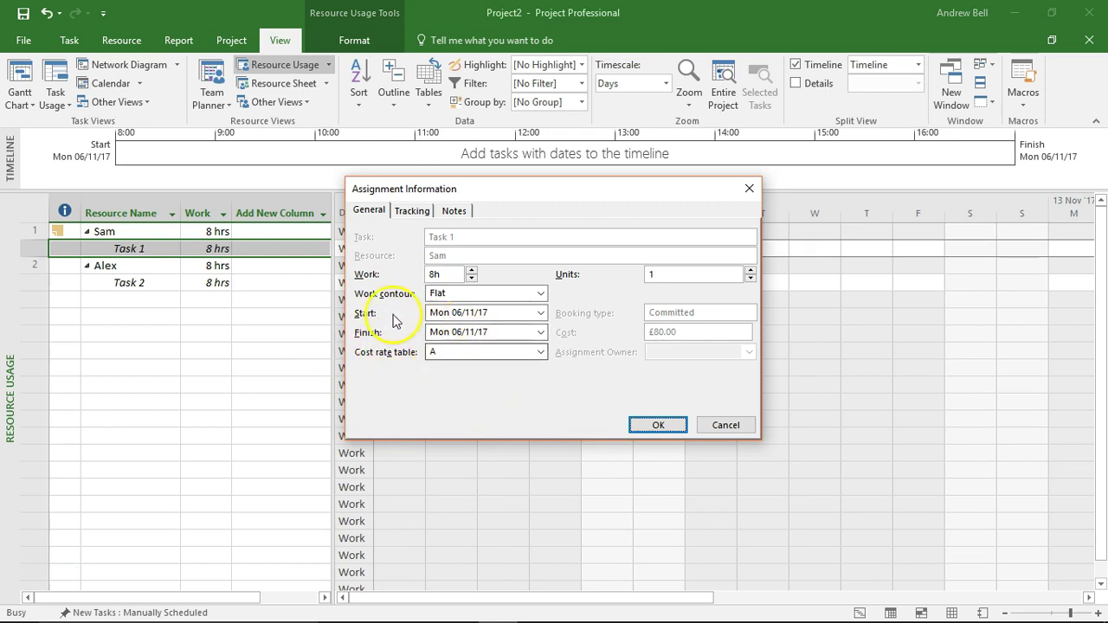
click(658, 425)
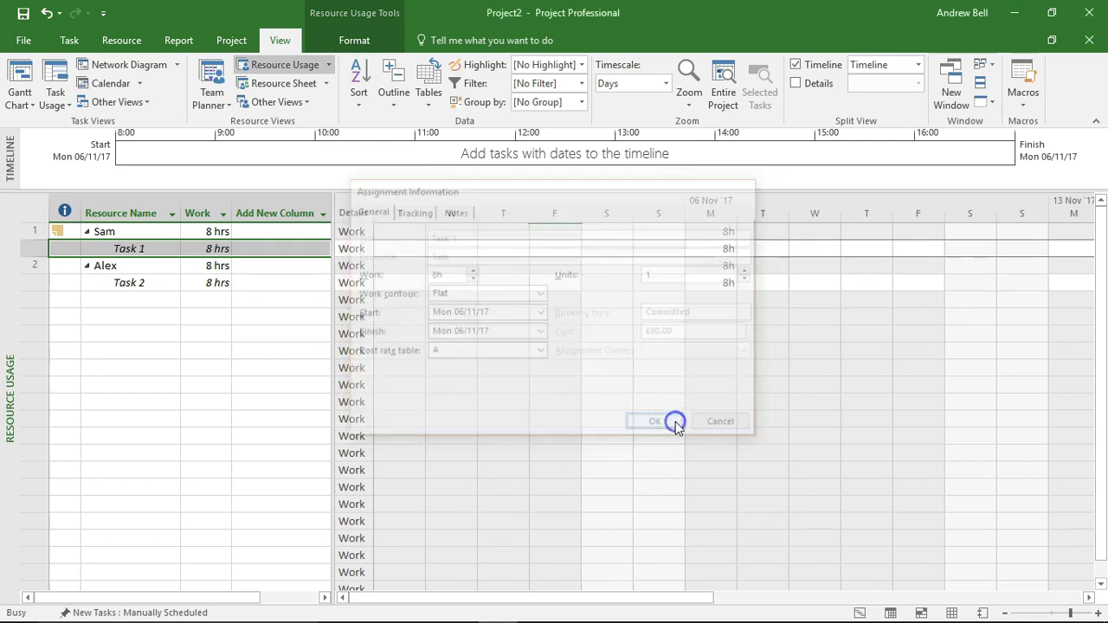
- Show the Gantt Chart Cost table and check Task 1's £80.00 and the £160.00 total
click(26, 83)
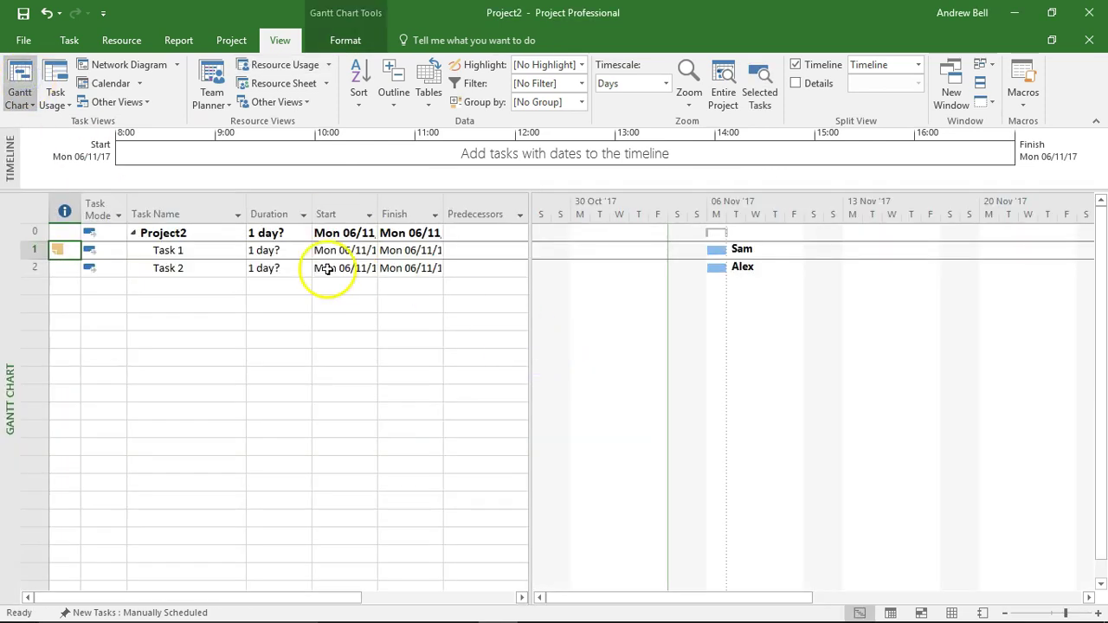
click(433, 100)
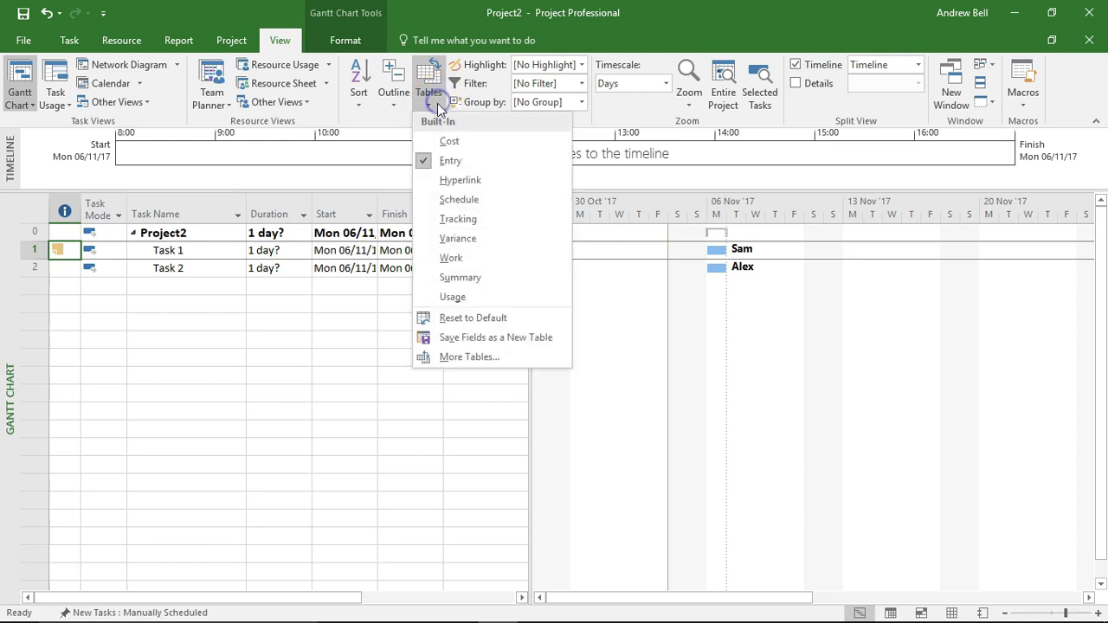
click(448, 142)
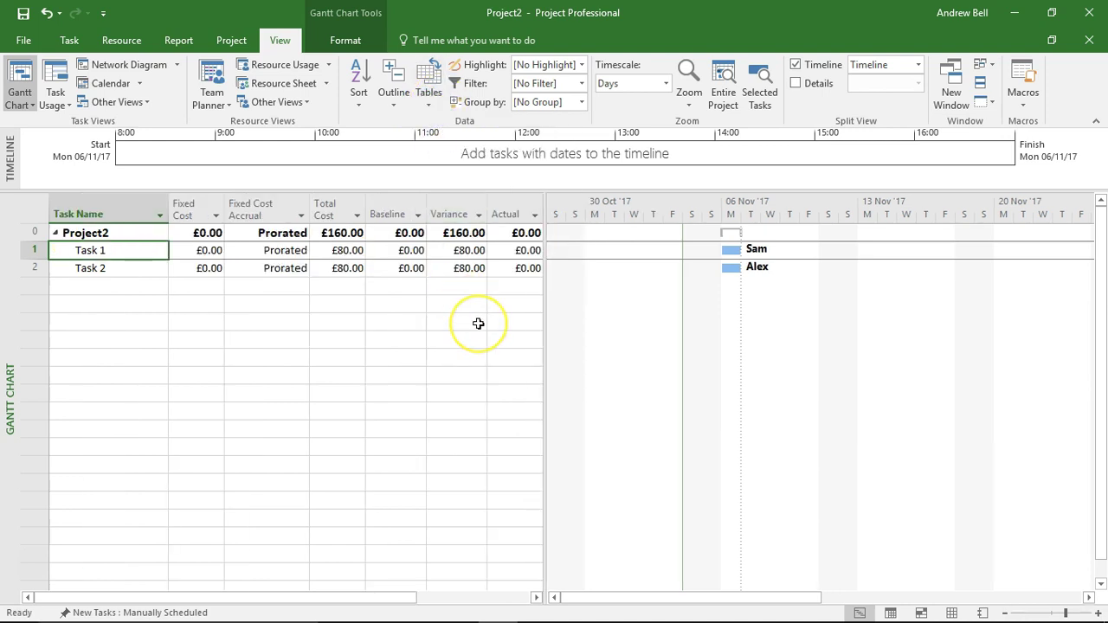
click(327, 251)
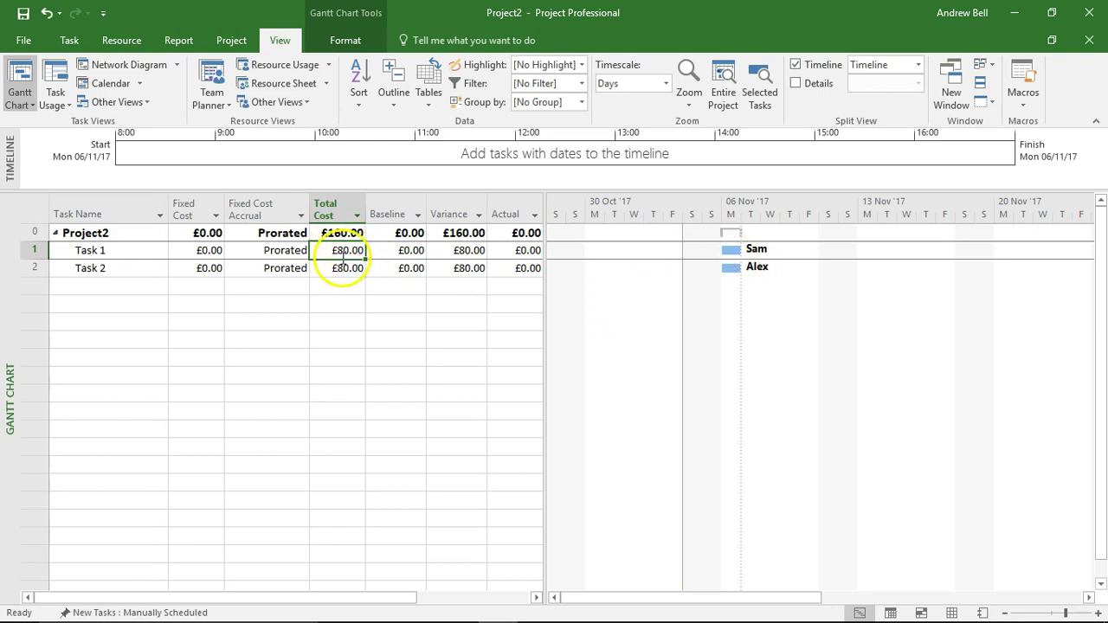
click(346, 234)
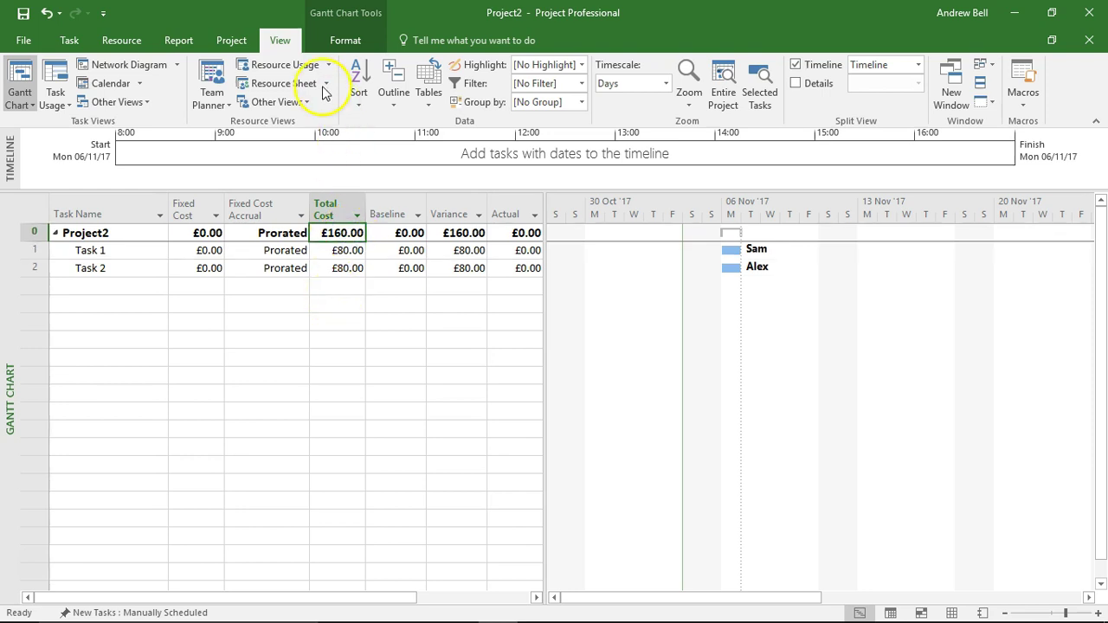
- Change Sam's Task 1 assignment from cost rate table A to B in Resource Usage
click(273, 69)
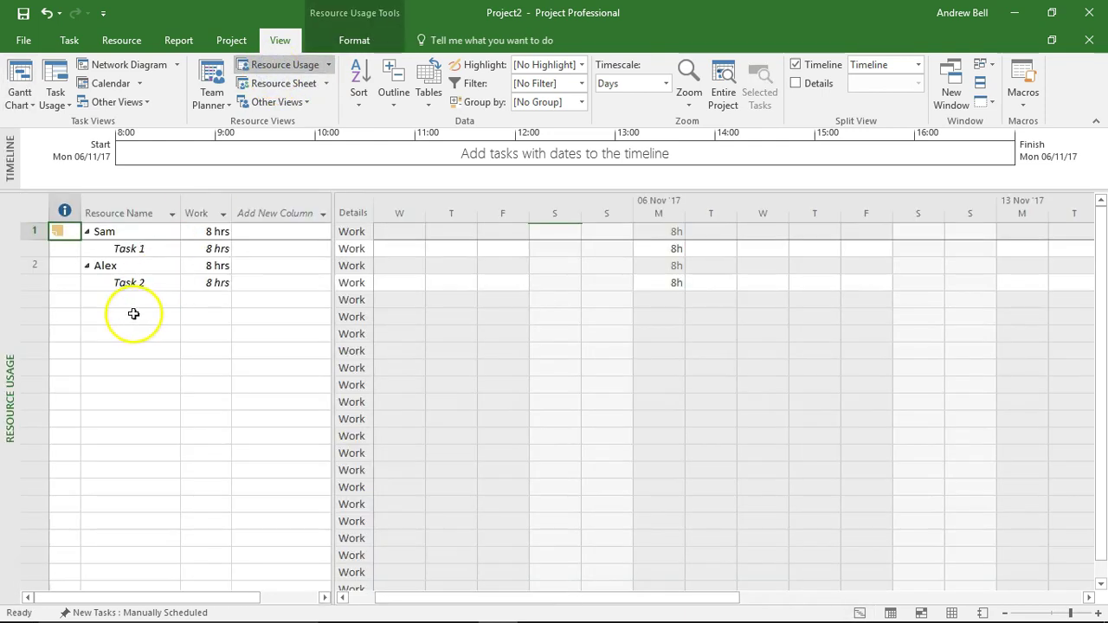
double_click(139, 248)
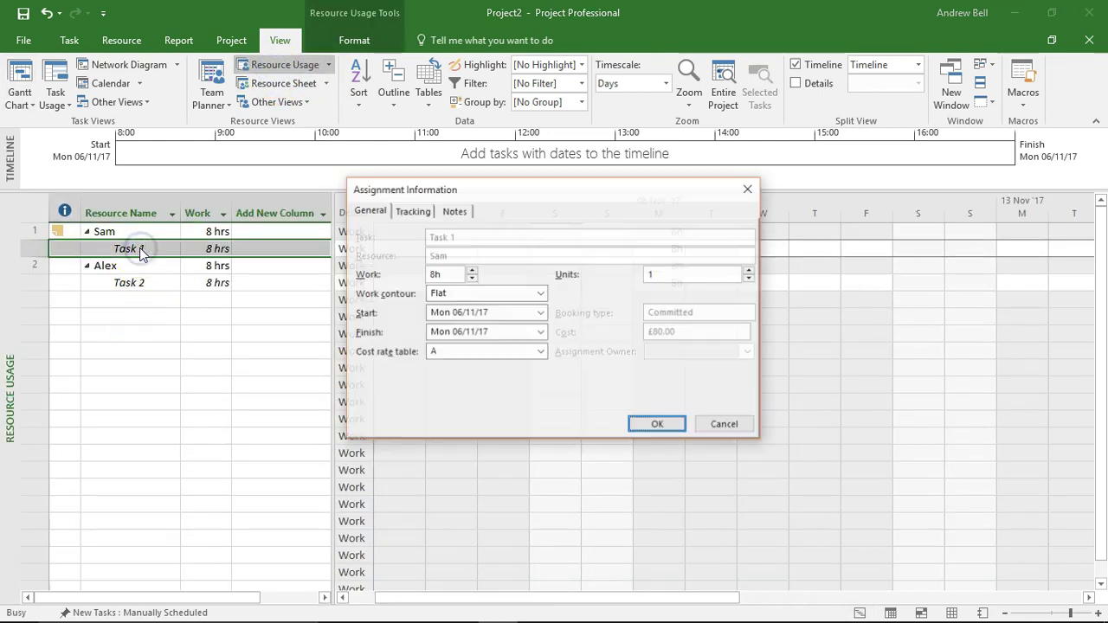
click(444, 353)
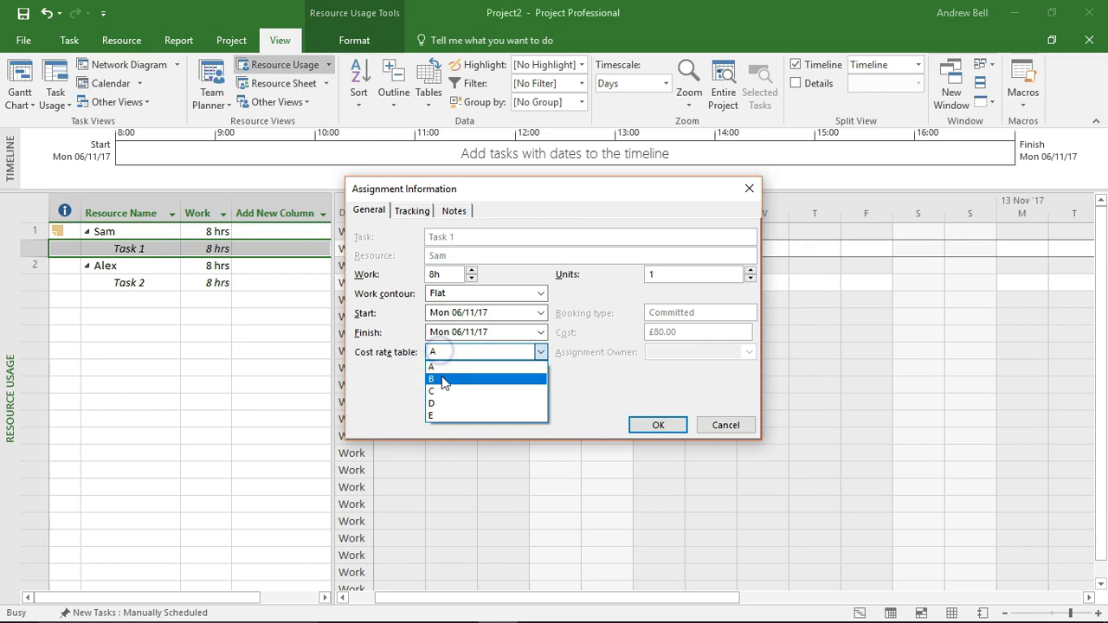
click(442, 382)
click(454, 367)
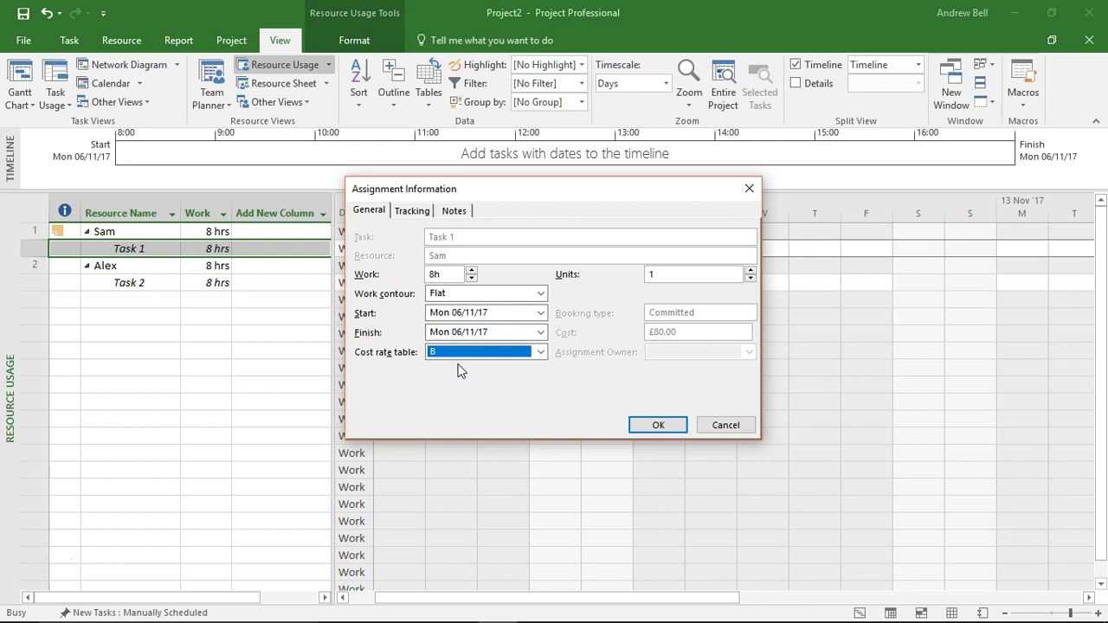
click(654, 424)
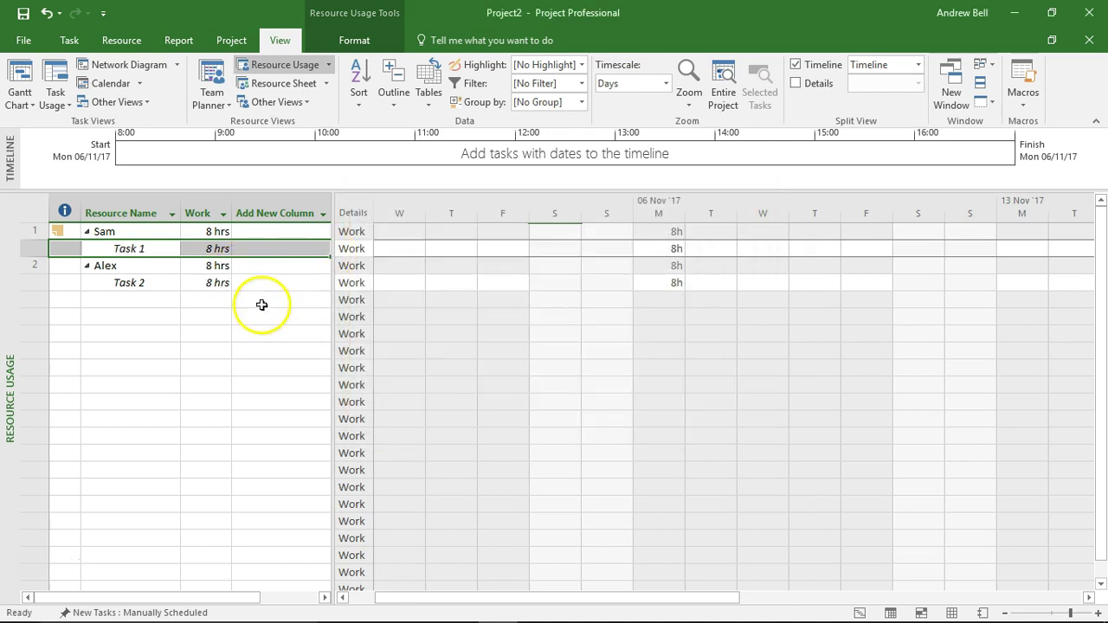
- Confirm in the Gantt Chart cost columns that Task 1 costs £400 and the project £480.00
click(30, 87)
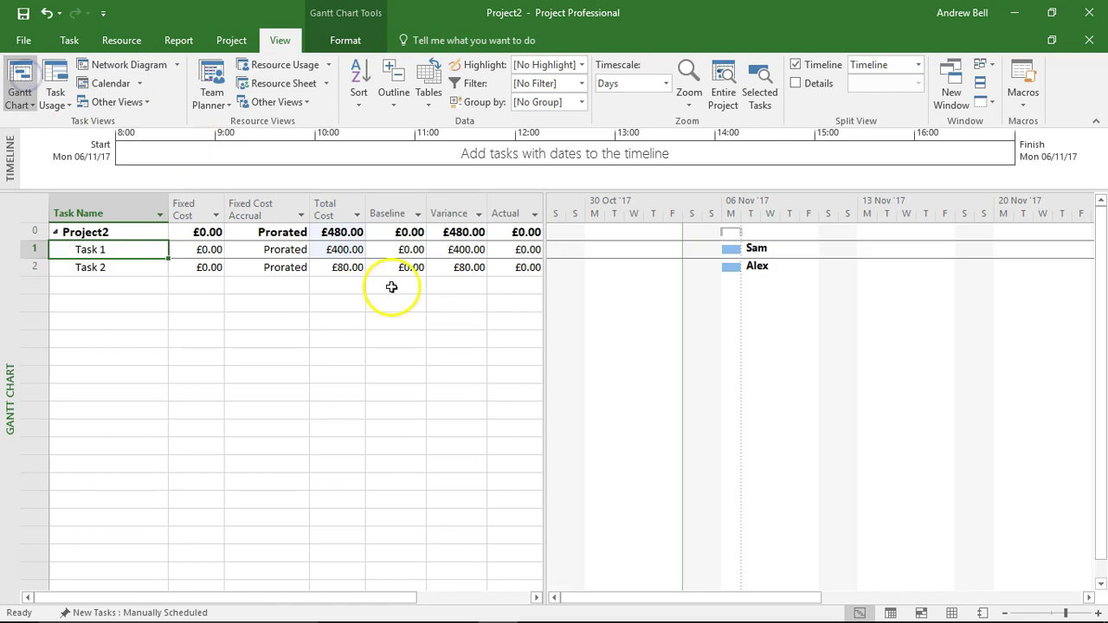
click(359, 233)
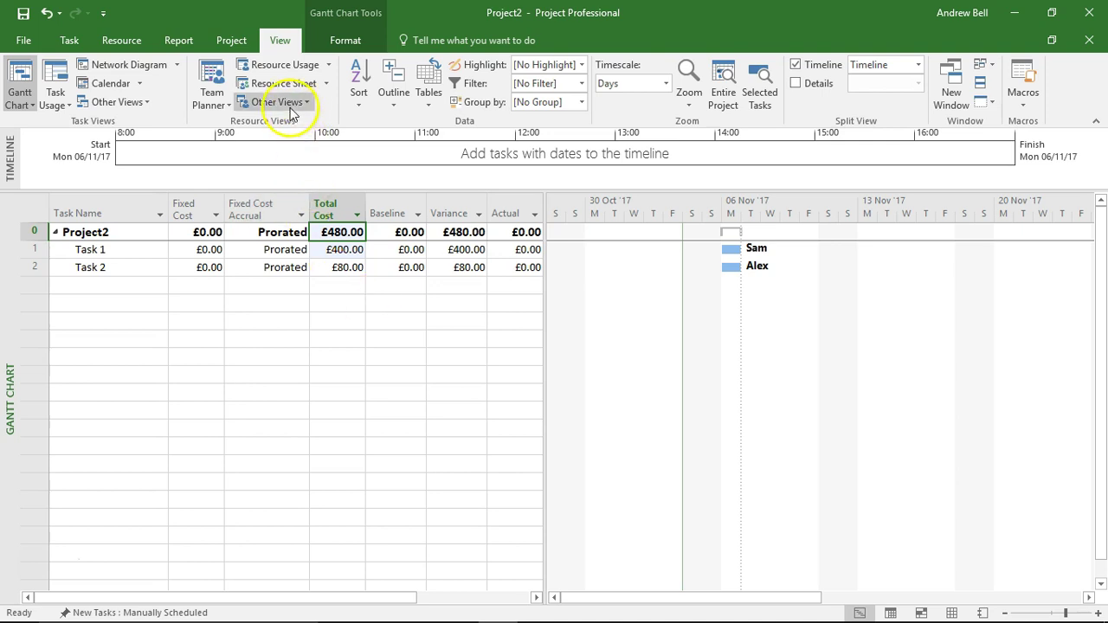
double_click(139, 255)
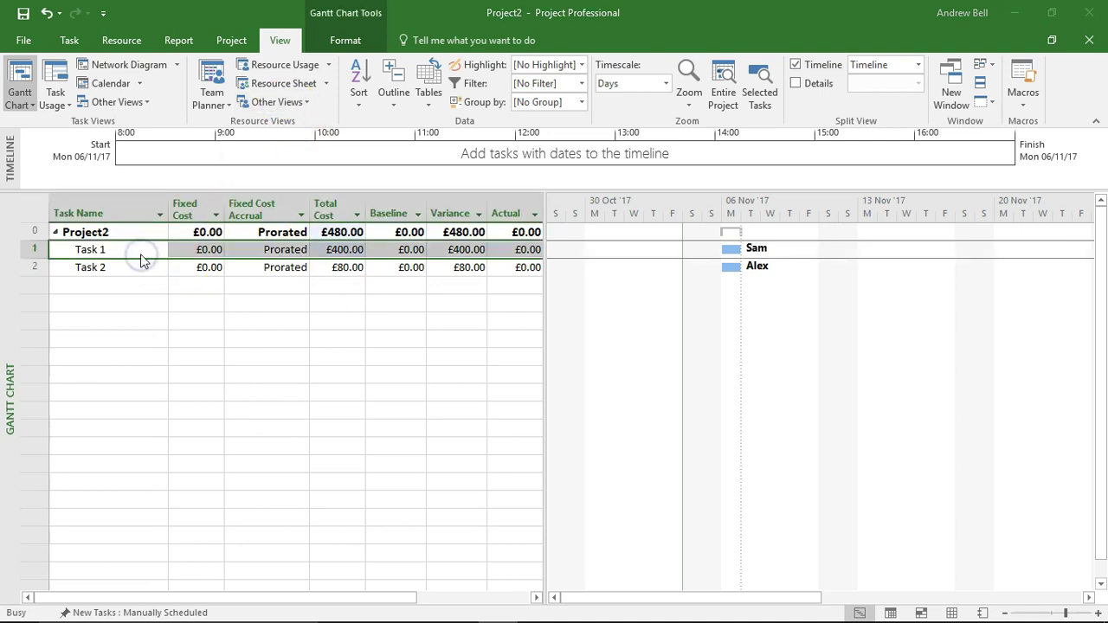
click(769, 451)
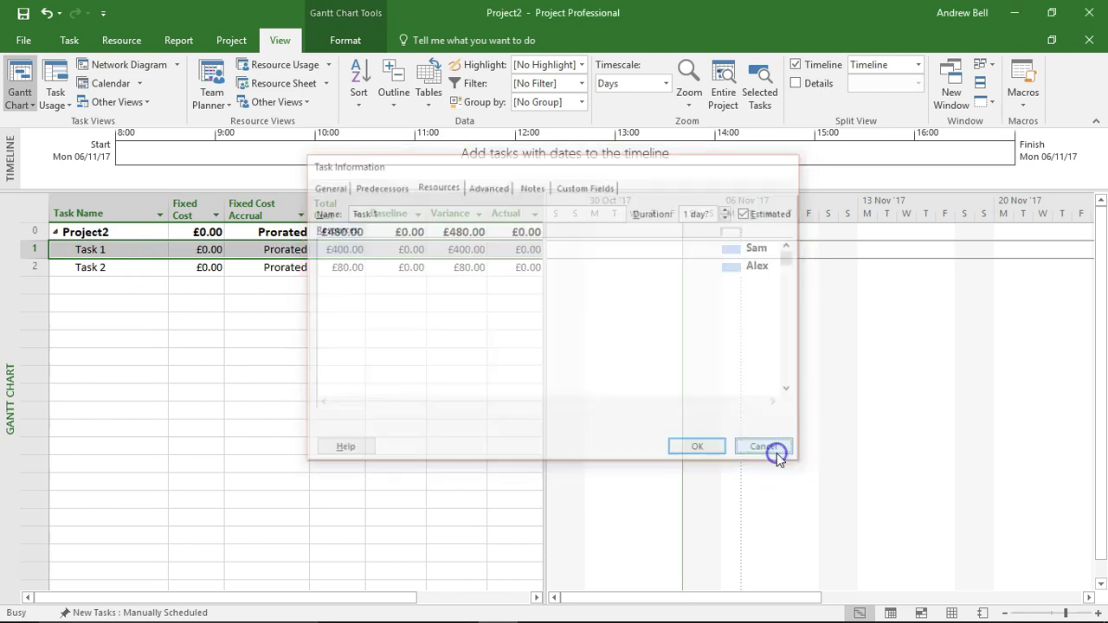
- Check the second resource's note, then reopen Task 1's assignment to confirm cost rate table B
click(267, 85)
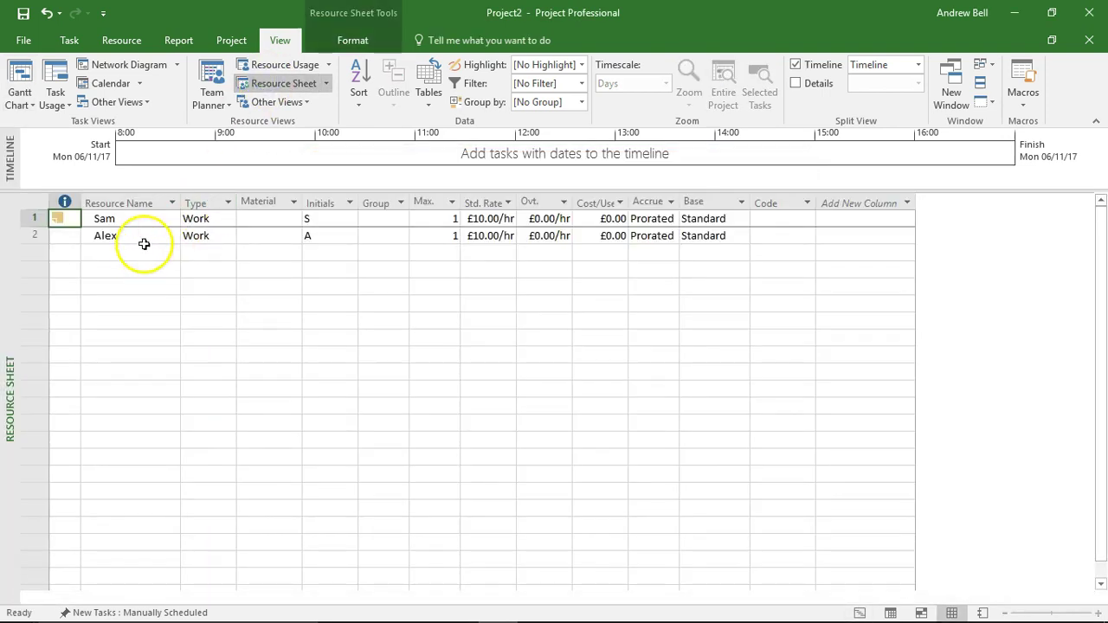
click(144, 237)
double_click(144, 236)
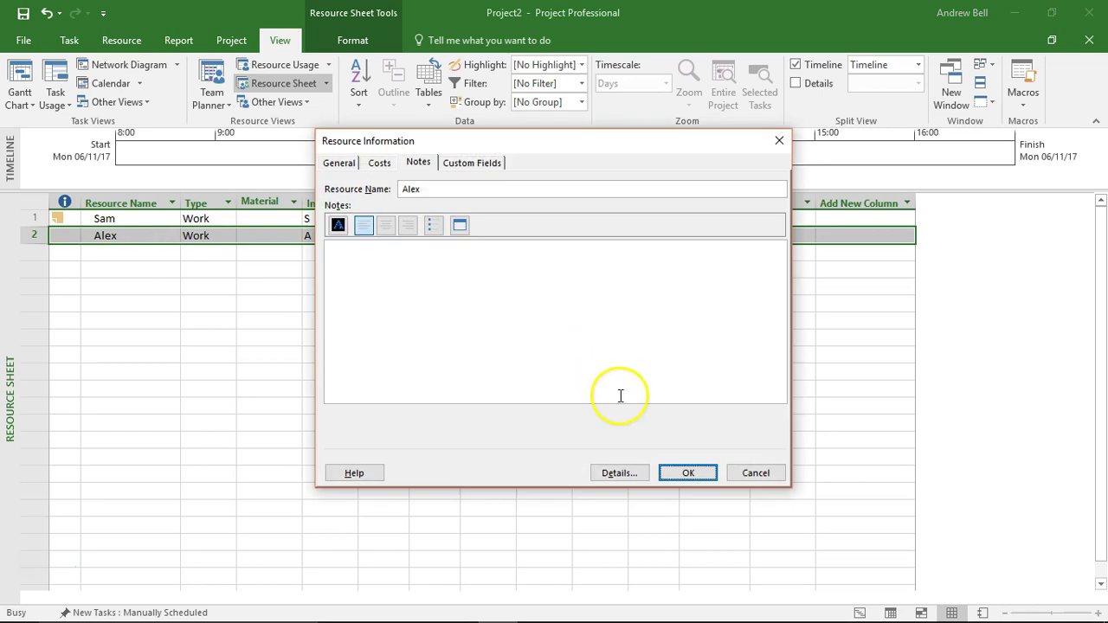
click(757, 472)
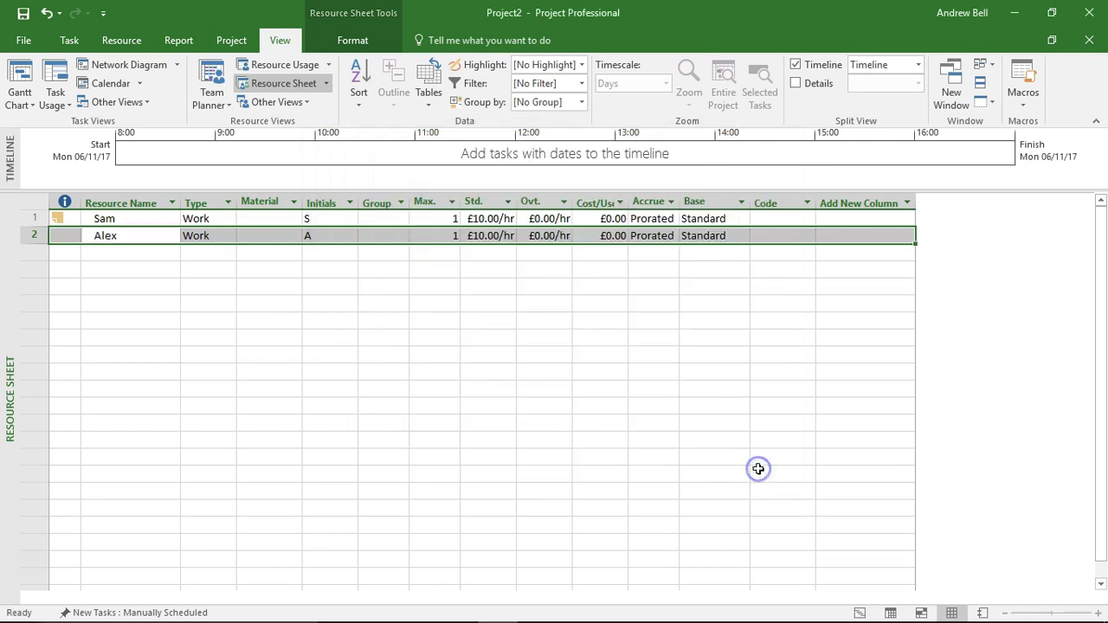
click(264, 69)
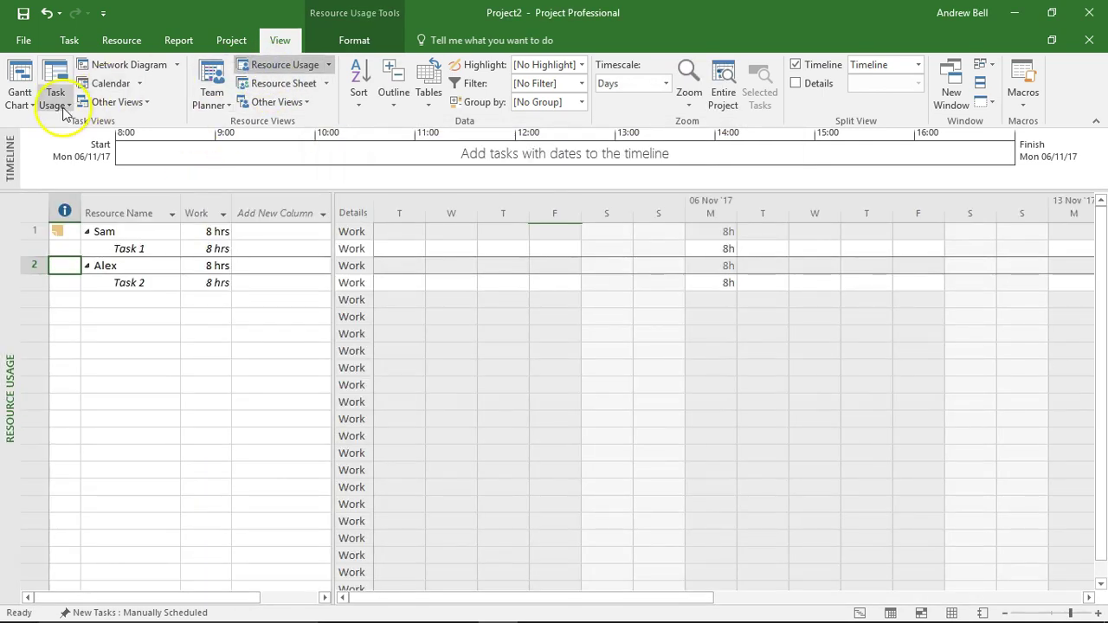
double_click(138, 249)
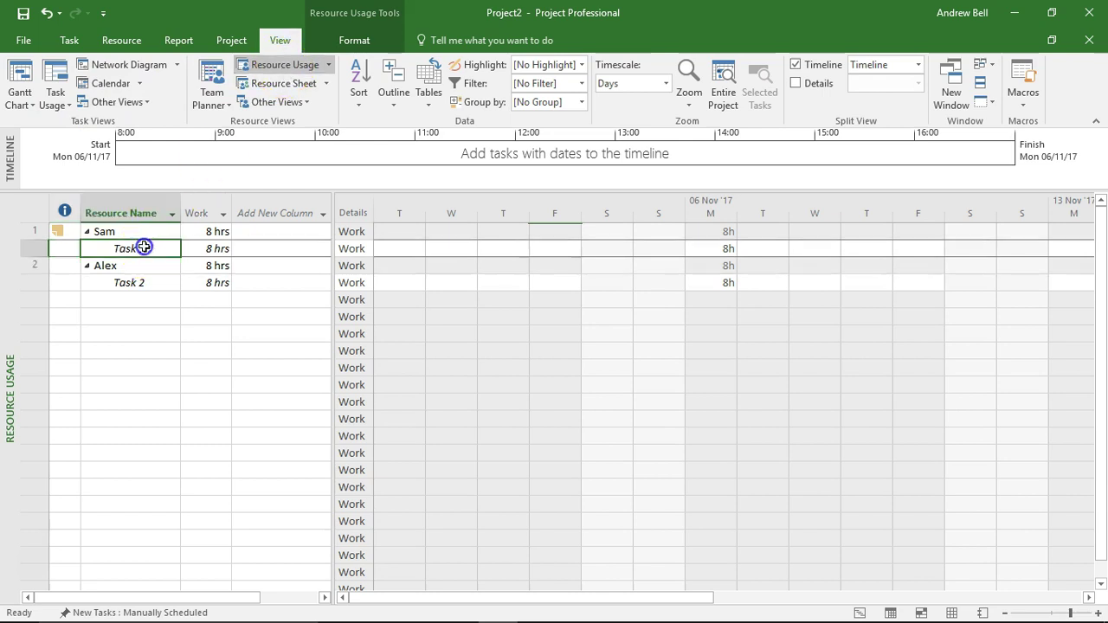